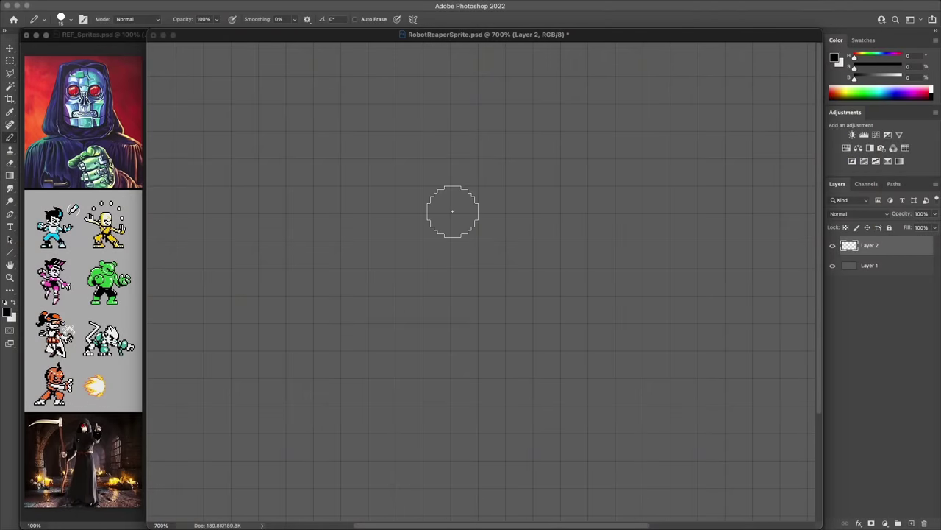
Stamp a 15 px black circle with the Pencil and erase its interior to leave a one-pixel head outline
{"action": "left_click", "coordinate": [453, 215]}
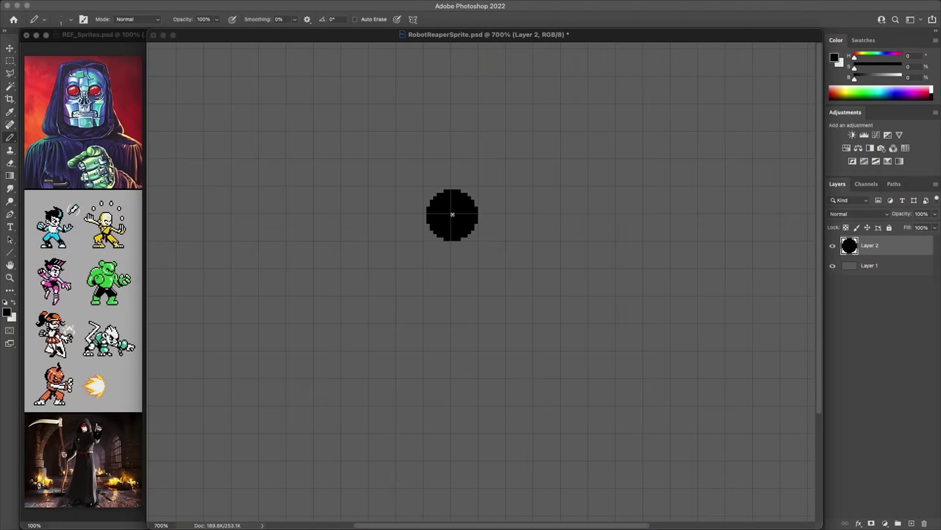
{"action": "key", "text": "e"}
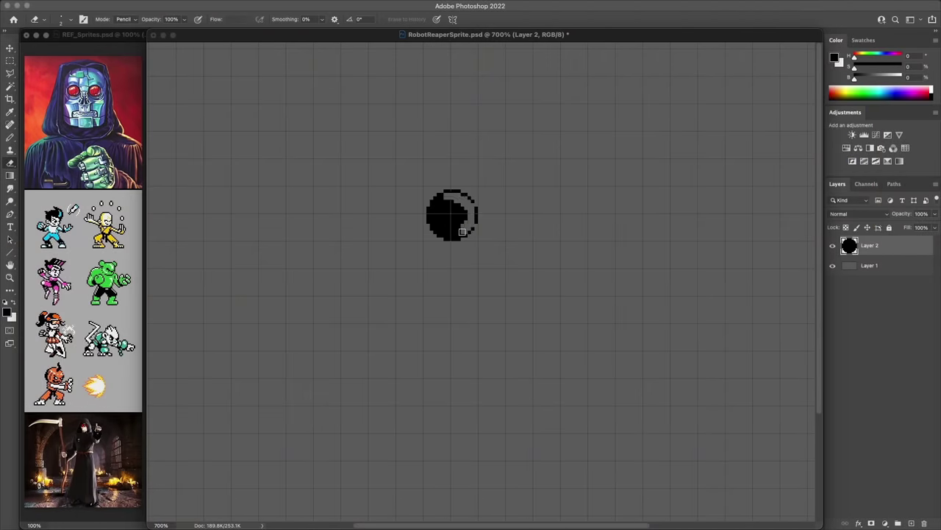
{"action": "left_click_drag", "start_coordinate": [460, 232], "coordinate": [451, 213]}
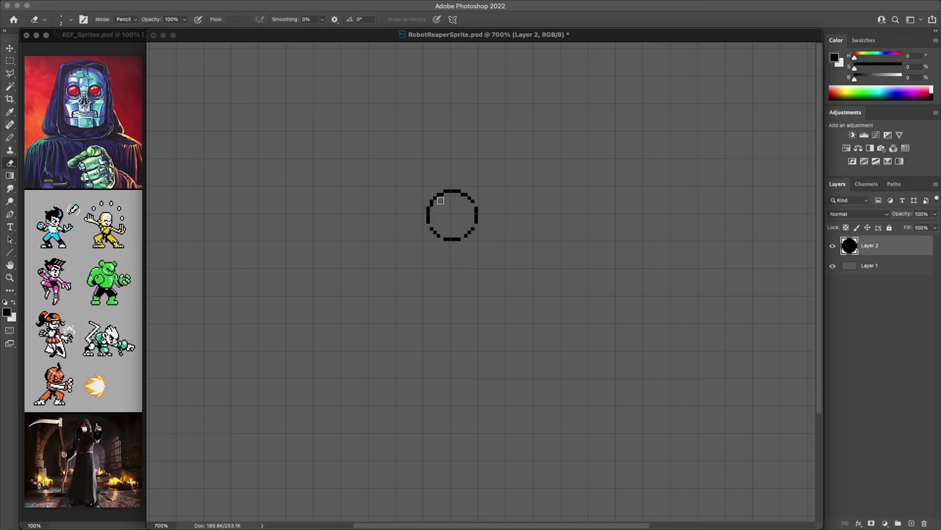
{"action": "key", "text": "b"}
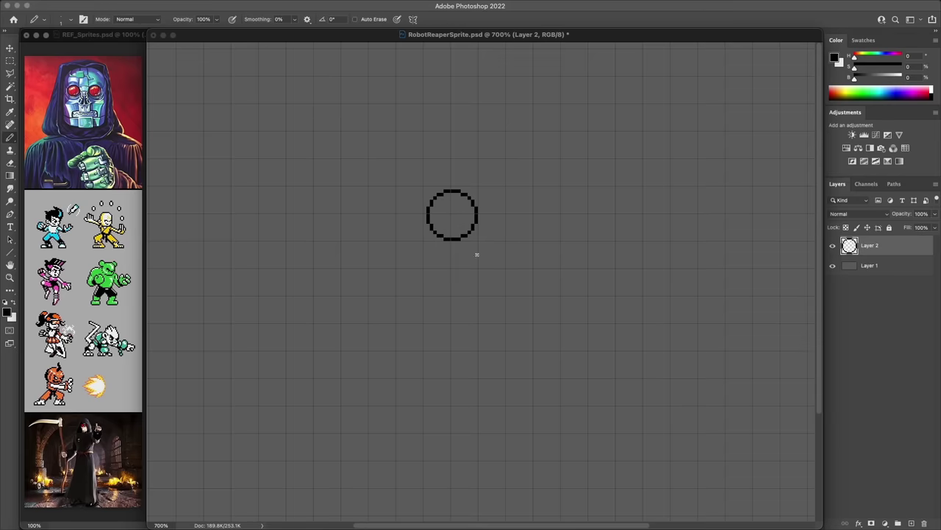
Duplicate the head circle below and slightly to the left as the torso, and erase its edge where it overlaps the head
{"action": "key", "text": "v"}
{"action": "key", "text": "alt+Down"}
{"action": "key", "text": "alt+Down"}
{"action": "key", "text": "alt+Down"}
{"action": "key", "text": "alt+Down"}
{"action": "key", "text": "alt+Down"}
{"action": "key", "text": "alt+Down"}
{"action": "key", "text": "alt+Down"}
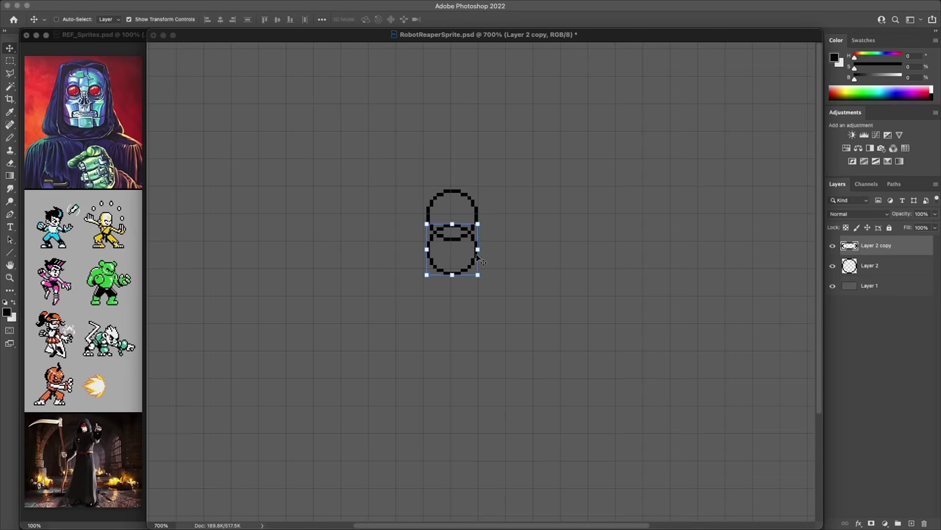
{"action": "key", "text": "Left"}
{"action": "key", "text": "Left"}
{"action": "key", "text": "Down"}
{"action": "key", "text": "m"}
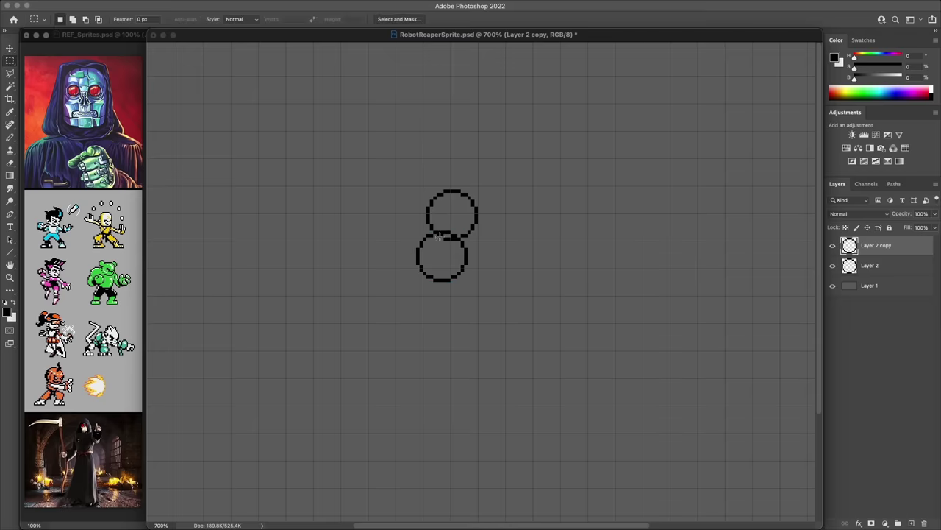
{"action": "key", "text": "e"}
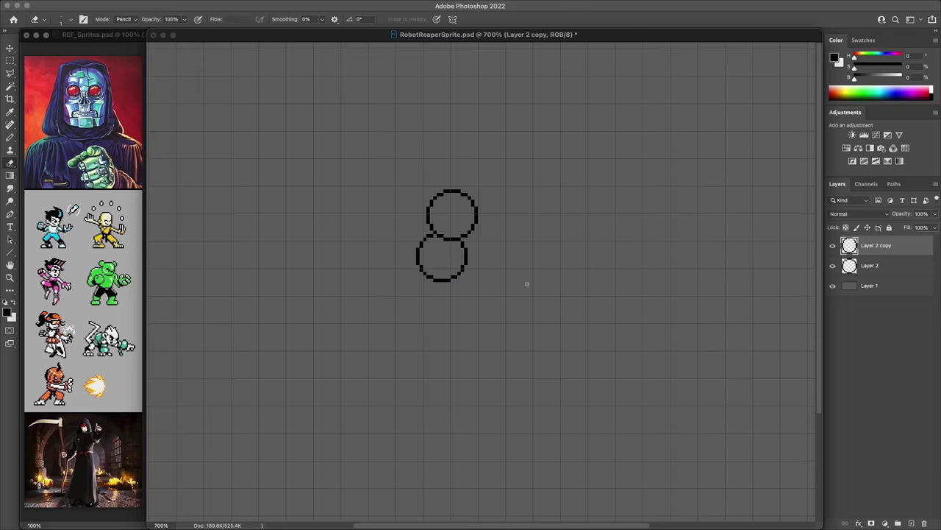
On a new layer, draw a 4 px circle and a 6 px oval beside the torso, then duplicate the oval and arrange them as a hand
{"action": "key", "text": "super+shift+alt+n"}
{"action": "key", "text": "b"}
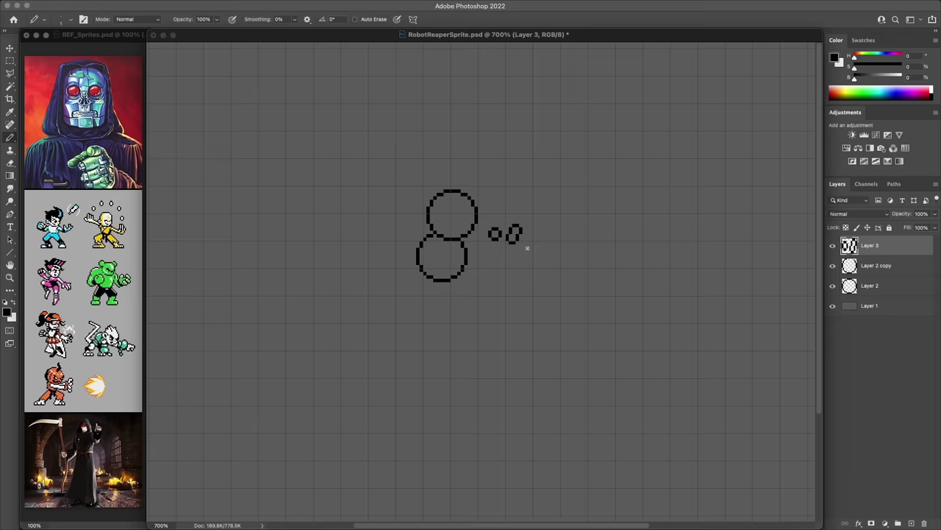
{"action": "key", "text": "v"}
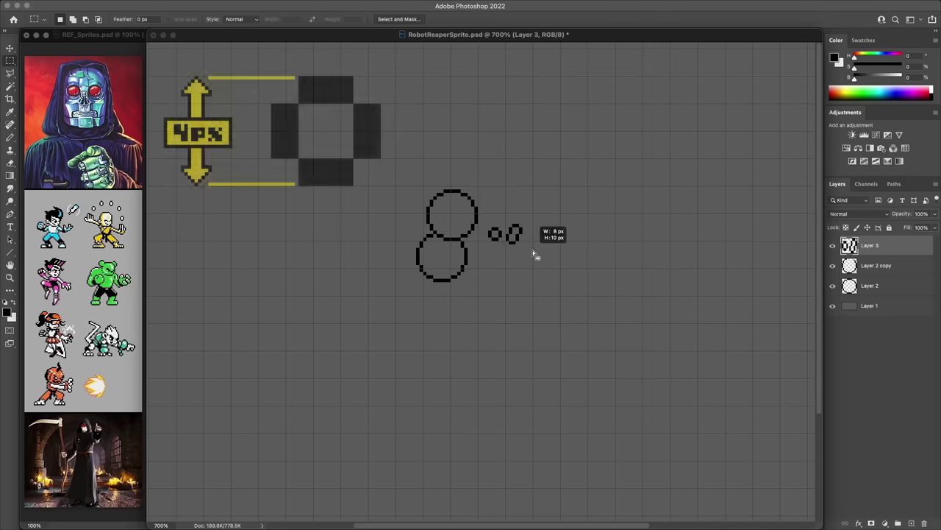
{"action": "key", "text": "Right"}
{"action": "key", "text": "Right"}
{"action": "key", "text": "Down"}
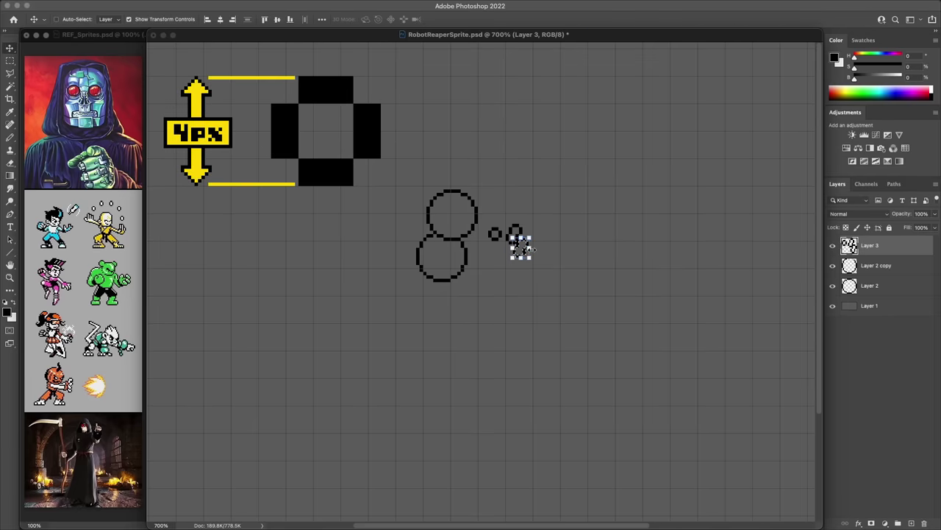
{"action": "left_click_drag", "start_coordinate": [527, 250], "coordinate": [503, 248]}
{"action": "key", "text": "m"}
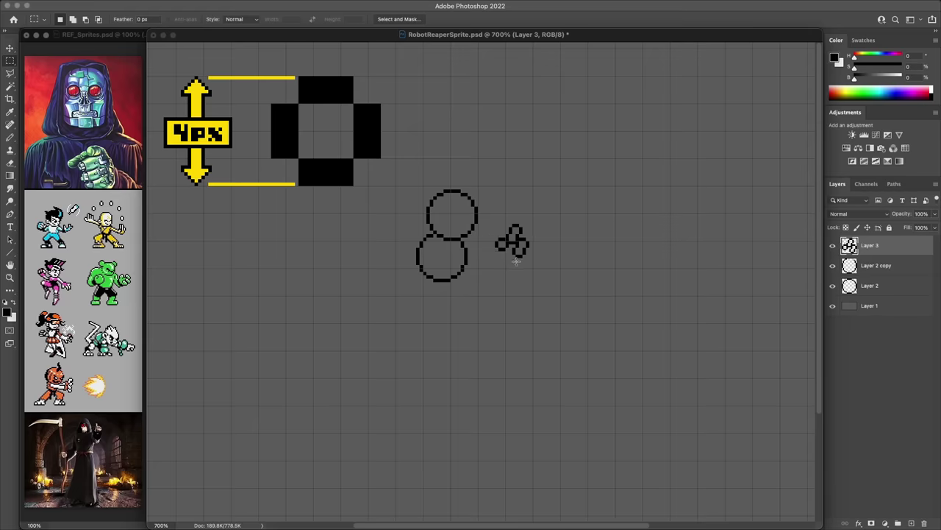
Move the assembled hand down and closer to the torso's right side
{"action": "mouse_move", "coordinate": [492, 209]}
{"action": "left_mouse_down"}
{"action": "mouse_move", "coordinate": [507, 214]}
{"action": "mouse_move", "coordinate": [553, 289]}
{"action": "mouse_move", "coordinate": [567, 278]}
{"action": "mouse_move", "coordinate": [551, 275]}
{"action": "left_mouse_up"}
{"action": "key", "text": "v"}
{"action": "key", "text": "m"}
{"action": "left_click", "coordinate": [551, 275]}
{"action": "key", "text": "b"}
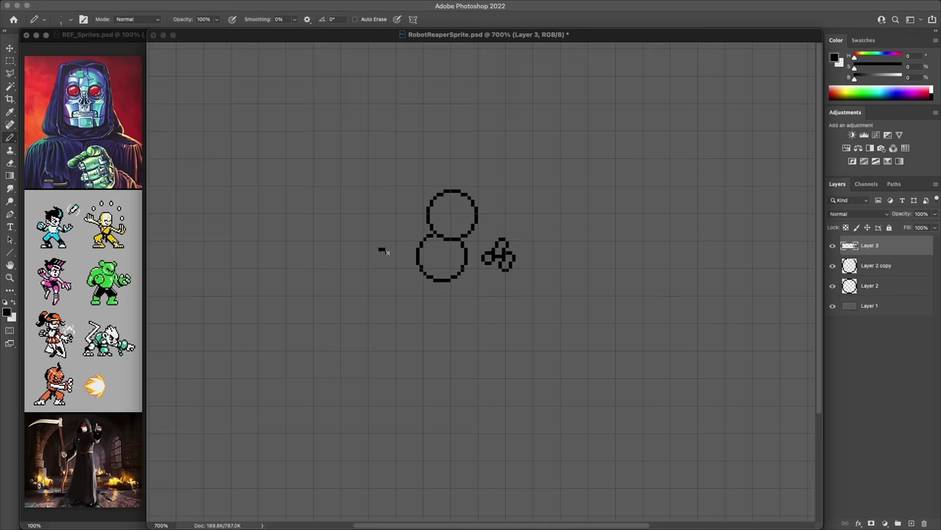
Build the left hand from a tilted 6 px oval finger, a duplicated finger below it and a small round thumb
{"action": "left_click_drag", "start_coordinate": [381, 258], "coordinate": [388, 261]}
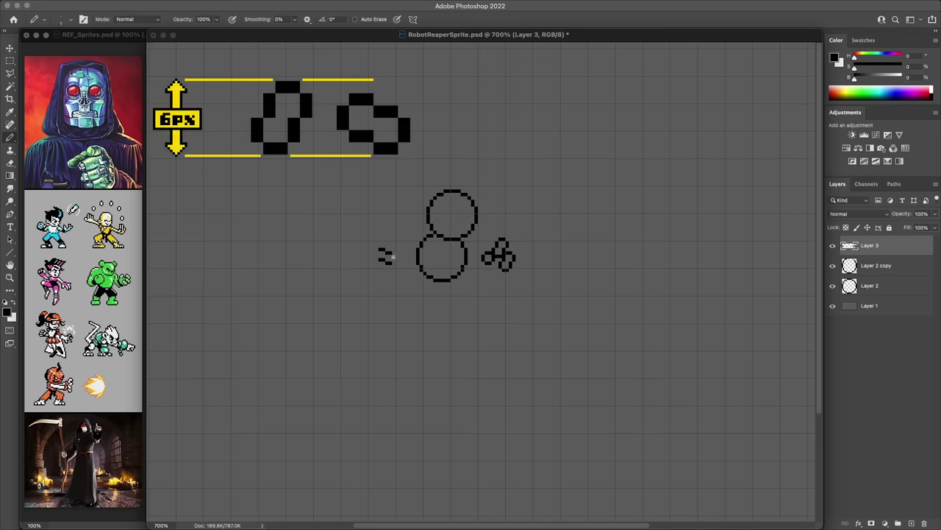
{"action": "key", "text": "m"}
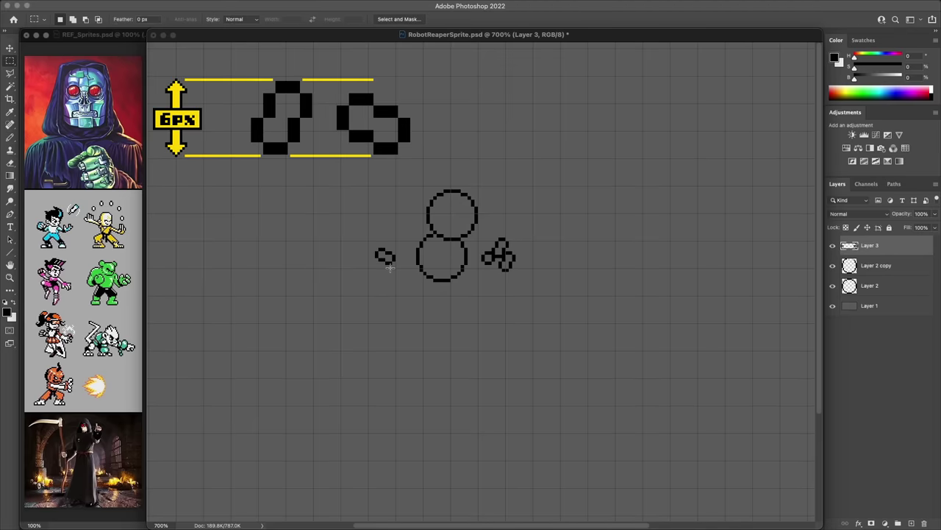
{"action": "left_click_drag", "start_coordinate": [364, 225], "coordinate": [403, 275]}
{"action": "key", "text": "v"}
{"action": "left_click_drag", "start_coordinate": [389, 257], "coordinate": [389, 269], "text": "alt"}
{"action": "key", "text": "m"}
{"action": "left_click", "coordinate": [419, 301]}
{"action": "key", "text": "b"}
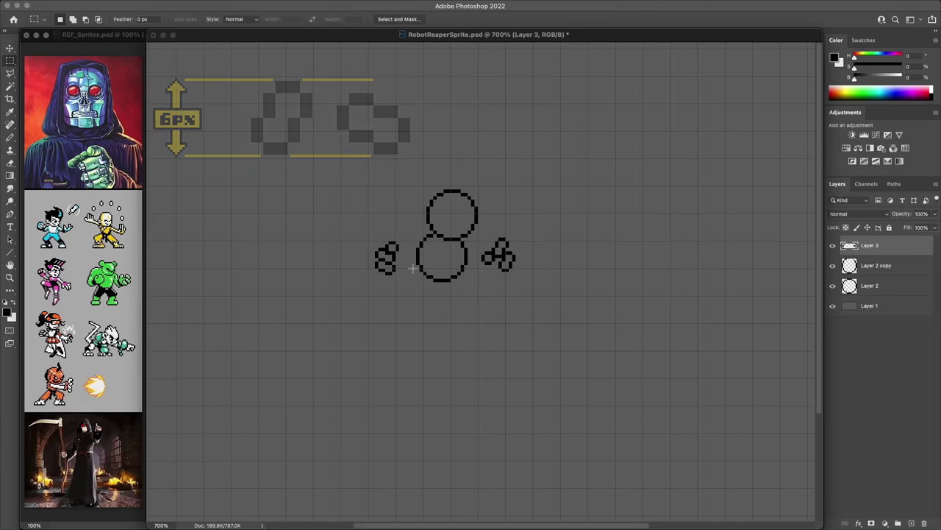
{"action": "key", "text": "v"}
{"action": "key", "text": "b"}
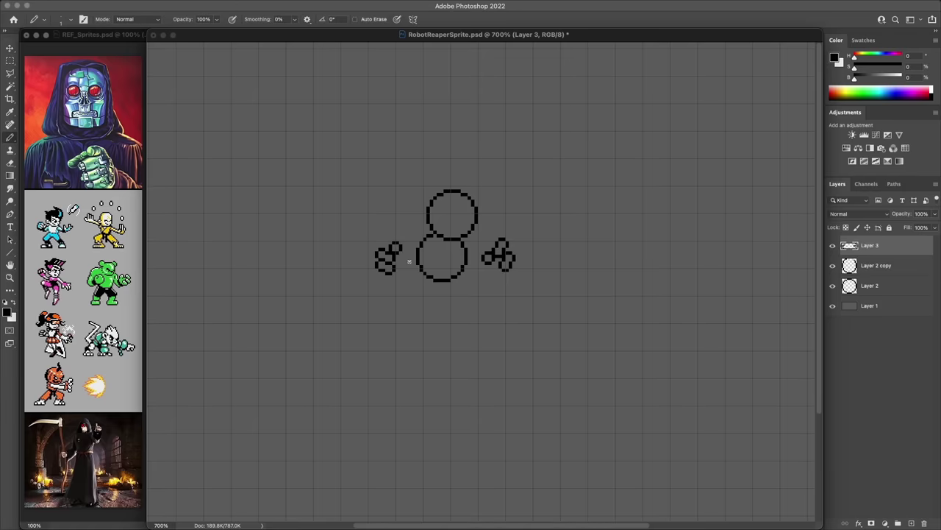
Select the whole left hand and nudge it up three pixels
{"action": "key", "text": "m"}
{"action": "left_click_drag", "start_coordinate": [340, 217], "coordinate": [402, 288]}
{"action": "key", "text": "super+Up"}
{"action": "key", "text": "super+Up"}
{"action": "key", "text": "super+Up"}
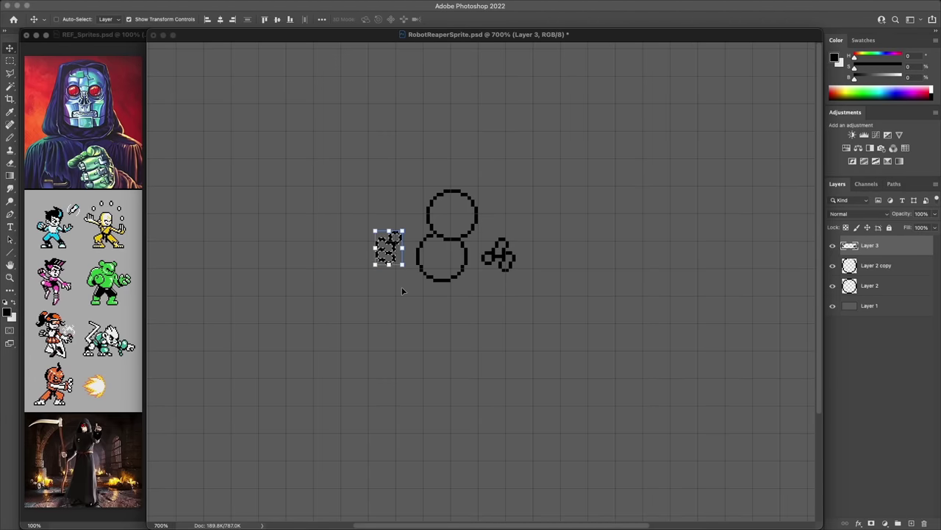
{"action": "key", "text": "super+d"}
On a new layer, mark a 40 px high area around the figure and draw two blocky black shoes along its bottom edge
{"action": "key", "text": "ctrl+shift+alt+n"}
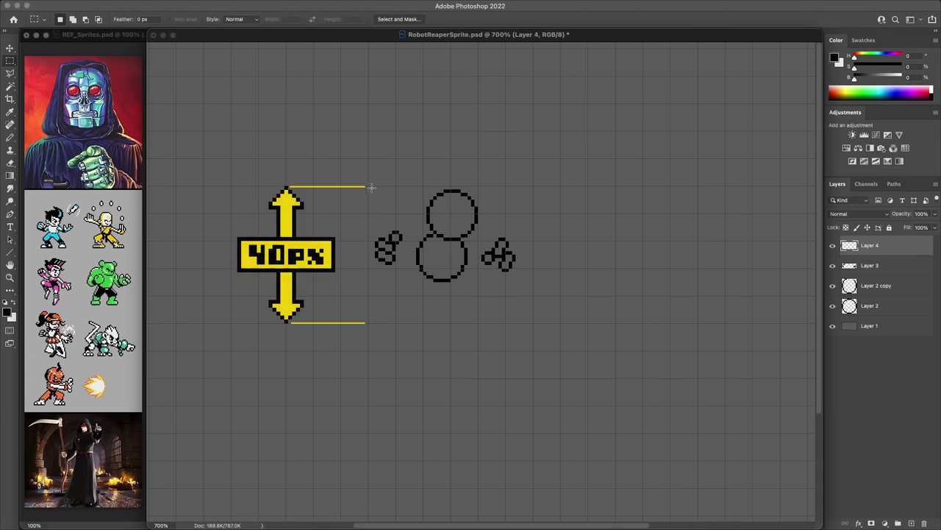
{"action": "left_click_drag", "start_coordinate": [368, 186], "coordinate": [506, 322]}
{"action": "key", "text": "Right"}
{"action": "key", "text": "Right"}
{"action": "key", "text": "super+d"}
{"action": "key", "text": "b"}
{"action": "mouse_move", "coordinate": [421, 321]}
{"action": "left_mouse_down"}
{"action": "mouse_move", "coordinate": [399, 320]}
{"action": "mouse_move", "coordinate": [417, 308]}
{"action": "mouse_move", "coordinate": [399, 327]}
{"action": "mouse_move", "coordinate": [426, 321]}
{"action": "mouse_move", "coordinate": [398, 319]}
{"action": "mouse_move", "coordinate": [488, 323]}
{"action": "left_mouse_up"}
{"action": "key", "text": "m"}
{"action": "key", "text": "b"}
{"action": "key", "text": "e"}
{"action": "key", "text": "b"}
{"action": "key", "text": "v"}
{"action": "key", "text": "ctrl+d"}
{"action": "key", "text": "m"}
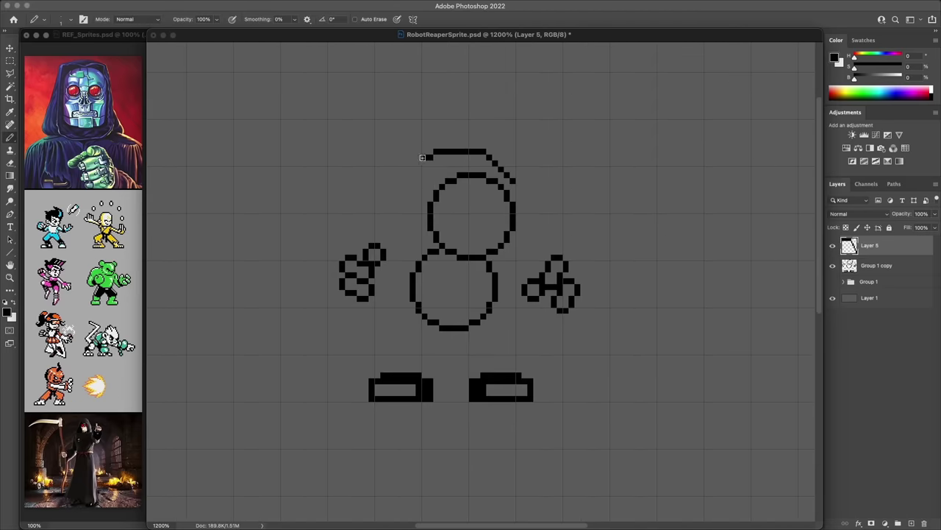
Outline the pointed hood around the head, from its peaked back corner down to the neck and along the right cheek
{"action": "left_click_drag", "start_coordinate": [423, 158], "coordinate": [402, 162]}
{"action": "left_click_drag", "start_coordinate": [417, 203], "coordinate": [408, 234]}
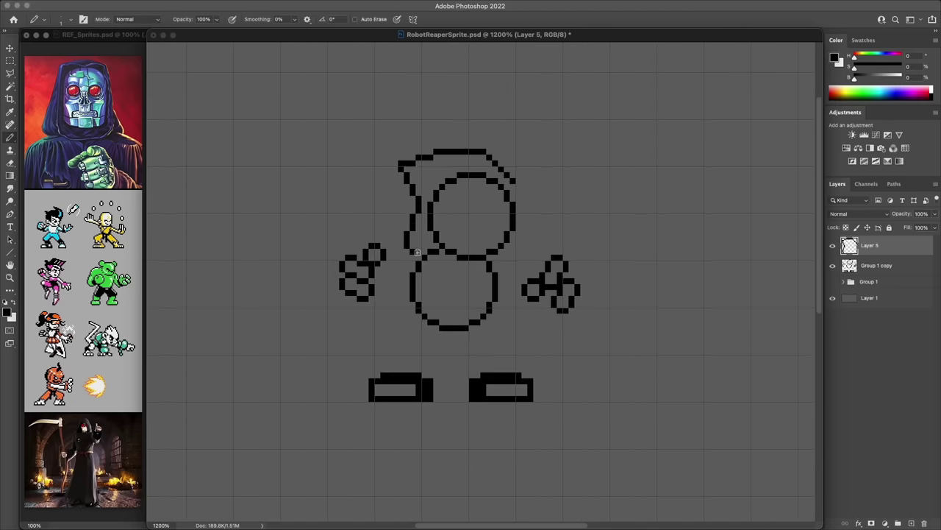
{"action": "left_click_drag", "start_coordinate": [516, 185], "coordinate": [517, 210]}
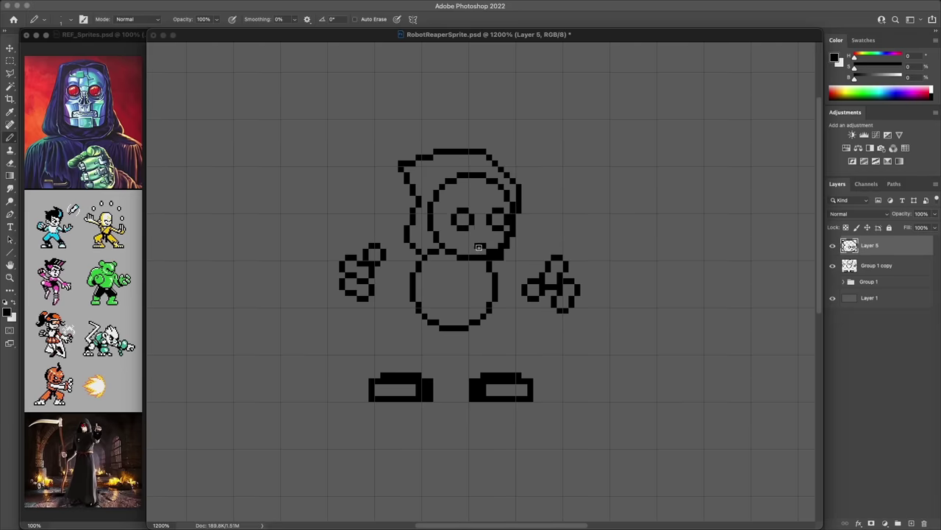
Draw the mouth and nose pixels, and shift the left eye one pixel down and to the right
{"action": "left_click", "coordinate": [472, 246]}
{"action": "left_click", "coordinate": [483, 234]}
{"action": "key", "text": "m"}
{"action": "mouse_move", "coordinate": [449, 231]}
{"action": "left_mouse_down"}
{"action": "mouse_move", "coordinate": [511, 207]}
{"action": "mouse_move", "coordinate": [435, 204]}
{"action": "mouse_move", "coordinate": [444, 241]}
{"action": "left_mouse_up"}
{"action": "key", "text": "super+Down"}
{"action": "key", "text": "super+Right"}
{"action": "key", "text": "super+d"}
{"action": "key", "text": "b"}
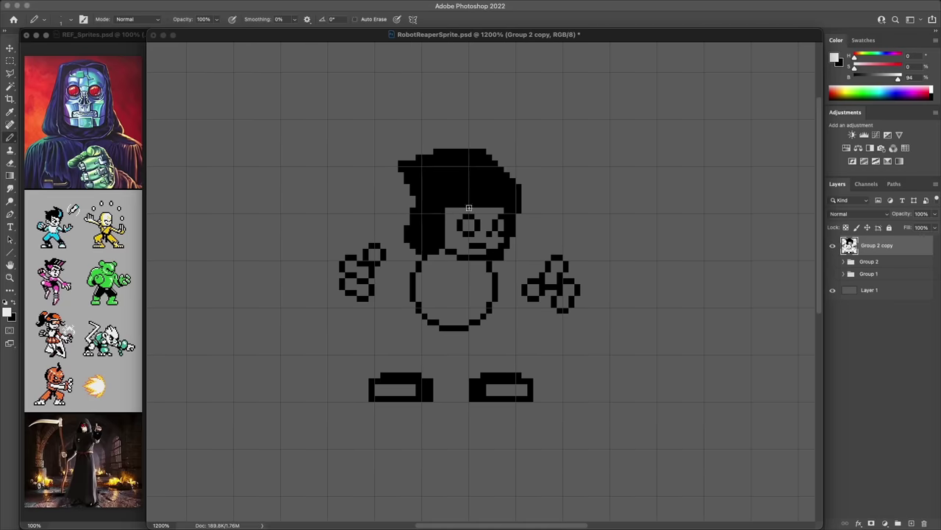
Refine the skull face inside the black hood with angled brows and reworked pixels around the eyes
{"action": "key", "text": "e"}
{"action": "key", "text": "b"}
{"action": "key", "text": "x"}
{"action": "mouse_move", "coordinate": [447, 210]}
{"action": "left_mouse_down"}
{"action": "mouse_move", "coordinate": [453, 245]}
{"action": "mouse_move", "coordinate": [460, 204]}
{"action": "mouse_move", "coordinate": [468, 211]}
{"action": "left_mouse_up"}
{"action": "key", "text": "e"}
{"action": "key", "text": "b"}
Duplicate the sprite layer and build the right arm as a wide black sleeve hanging from shoulder to hand
{"action": "key", "text": "super+j"}
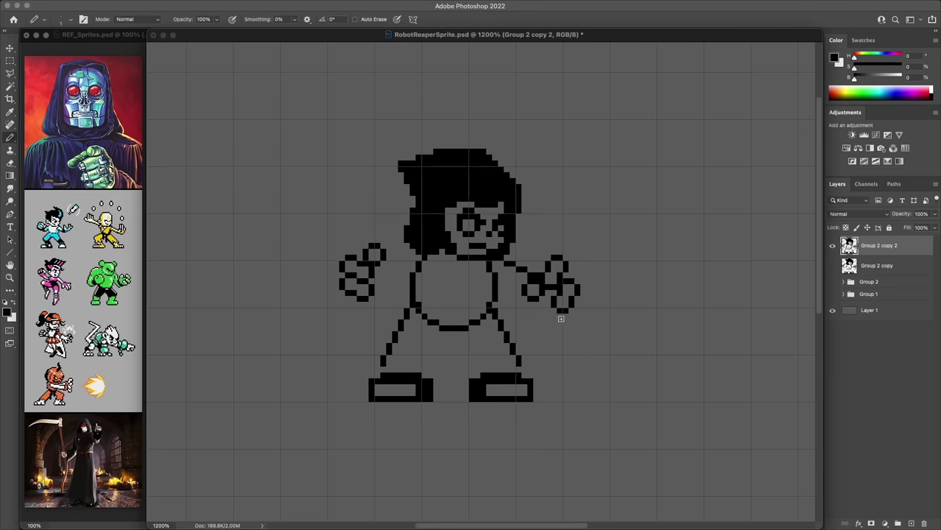
{"action": "key", "text": "e"}
{"action": "mouse_move", "coordinate": [526, 309]}
{"action": "left_mouse_down"}
{"action": "mouse_move", "coordinate": [502, 298]}
{"action": "mouse_move", "coordinate": [531, 323]}
{"action": "mouse_move", "coordinate": [548, 298]}
{"action": "mouse_move", "coordinate": [560, 320]}
{"action": "mouse_move", "coordinate": [507, 278]}
{"action": "left_mouse_up"}
{"action": "key", "text": "b"}
{"action": "key", "text": "e"}
{"action": "key", "text": "b"}
{"action": "key", "text": "e"}
{"action": "key", "text": "b"}
{"action": "key", "text": "e"}
{"action": "left_click_drag", "start_coordinate": [555, 311], "coordinate": [549, 322]}
{"action": "key", "text": "b"}
{"action": "key", "text": "e"}
{"action": "key", "text": "b"}
Draw the left sleeve from wrist to torso and shape the robe's hem between the feet
{"action": "left_click", "coordinate": [392, 271]}
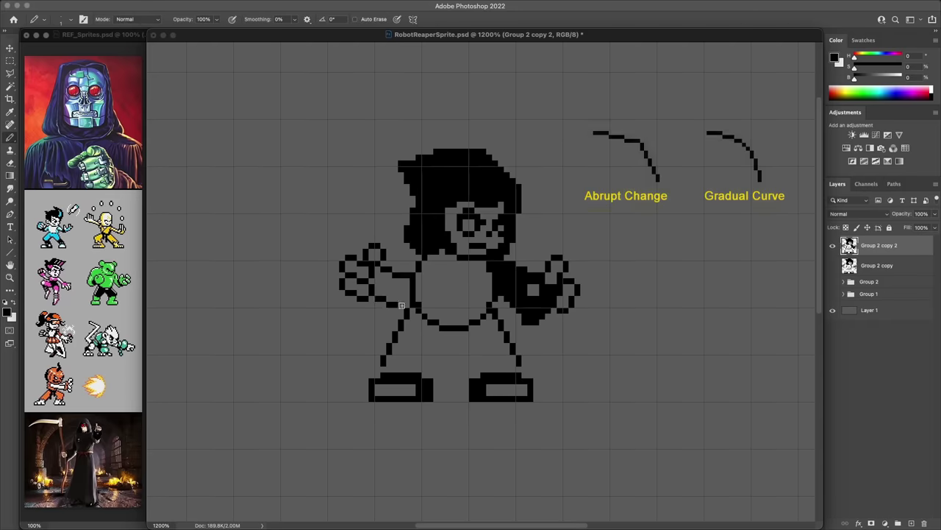
{"action": "left_click_drag", "start_coordinate": [436, 387], "coordinate": [451, 375]}
{"action": "key", "text": "e"}
{"action": "key", "text": "b"}
{"action": "key", "text": "e"}
{"action": "key", "text": "b"}
{"action": "key", "text": "m"}
{"action": "left_click_drag", "start_coordinate": [562, 425], "coordinate": [457, 337]}
{"action": "left_click_drag", "start_coordinate": [492, 302], "coordinate": [510, 337], "text": "shift"}
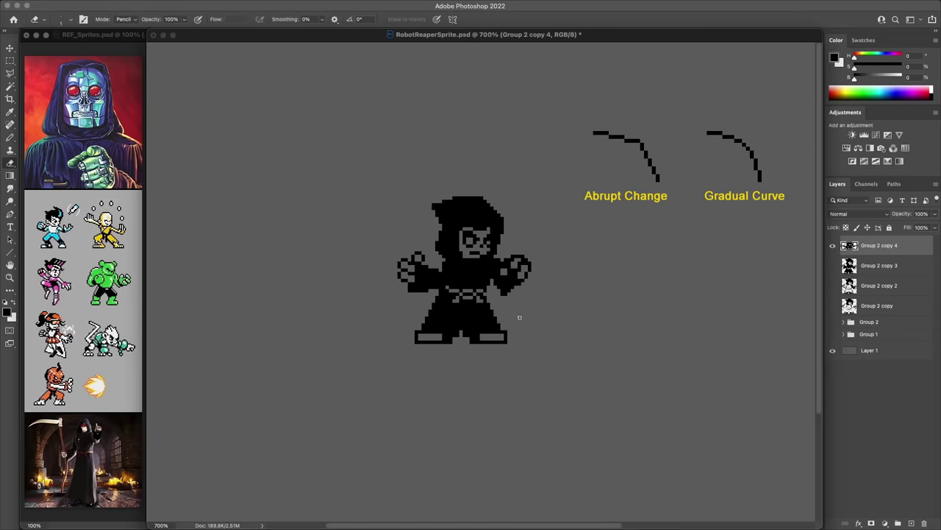
Rework both shoes into wider bare feet with square toes under the robe's hem
{"action": "key", "text": "b"}
{"action": "key", "text": "e"}
{"action": "key", "text": "b"}
{"action": "key", "text": "m"}
{"action": "left_click_drag", "start_coordinate": [409, 329], "coordinate": [422, 346]}
{"action": "key", "text": "super+d"}
{"action": "key", "text": "b"}
{"action": "key", "text": "e"}
{"action": "key", "text": "b"}
{"action": "key", "text": "e"}
{"action": "left_click", "coordinate": [419, 327]}
{"action": "key", "text": "b"}
{"action": "mouse_move", "coordinate": [508, 332]}
{"action": "left_mouse_down"}
{"action": "mouse_move", "coordinate": [508, 340]}
{"action": "mouse_move", "coordinate": [500, 327]}
{"action": "left_mouse_up"}
{"action": "key", "text": "e"}
{"action": "key", "text": "b"}
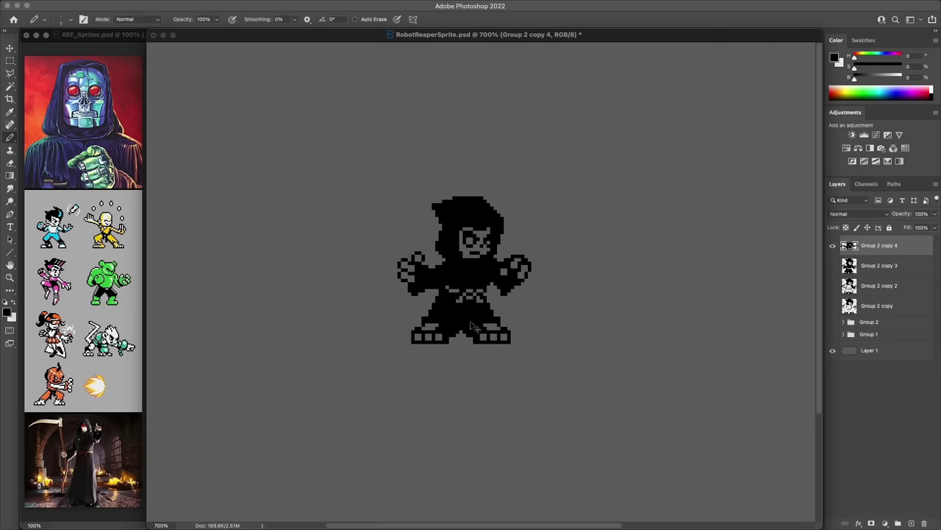
Duplicate the sprite layer and draw a 3 px black scythe with a long handle through the left fist and a curved blade
{"action": "key", "text": "super+j"}
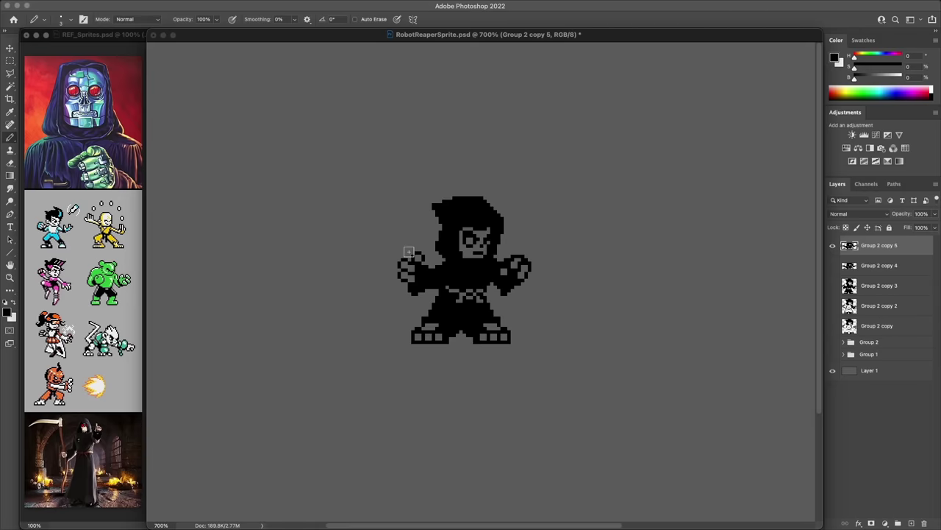
{"action": "left_click_drag", "start_coordinate": [421, 206], "coordinate": [388, 337]}
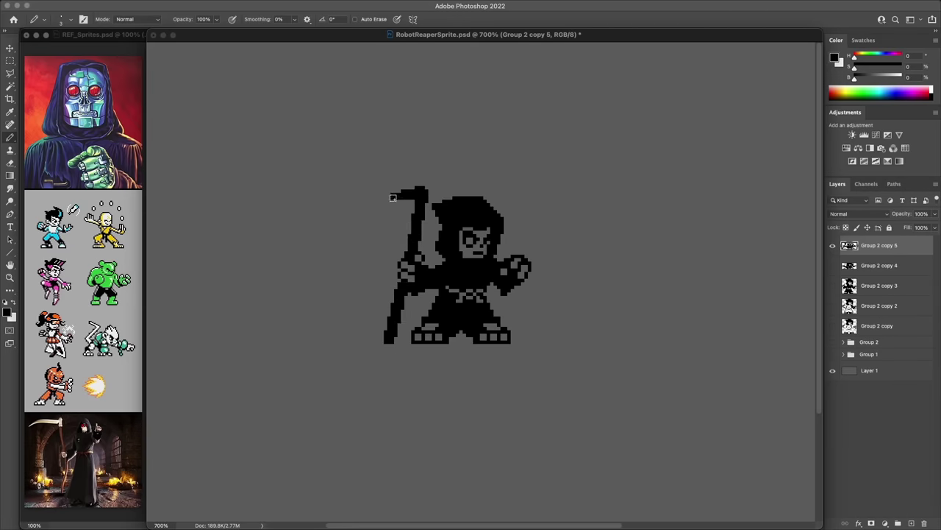
{"action": "key", "text": "super+z"}
{"action": "left_click_drag", "start_coordinate": [413, 192], "coordinate": [353, 223]}
{"action": "key", "text": "super+z"}
{"action": "key", "text": "super+z"}
{"action": "key", "text": "super+z"}
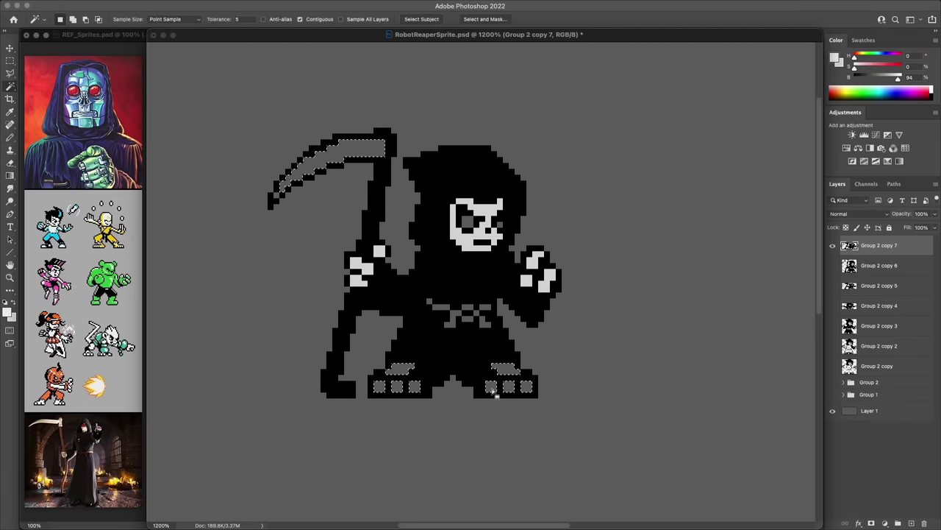
Fill the selected scythe blade, feet and toes, and the rope belt with light grey of 94% brightness
{"action": "key", "text": "alt+BackSpace"}
{"action": "key", "text": "super+d"}
{"action": "key", "text": "b"}
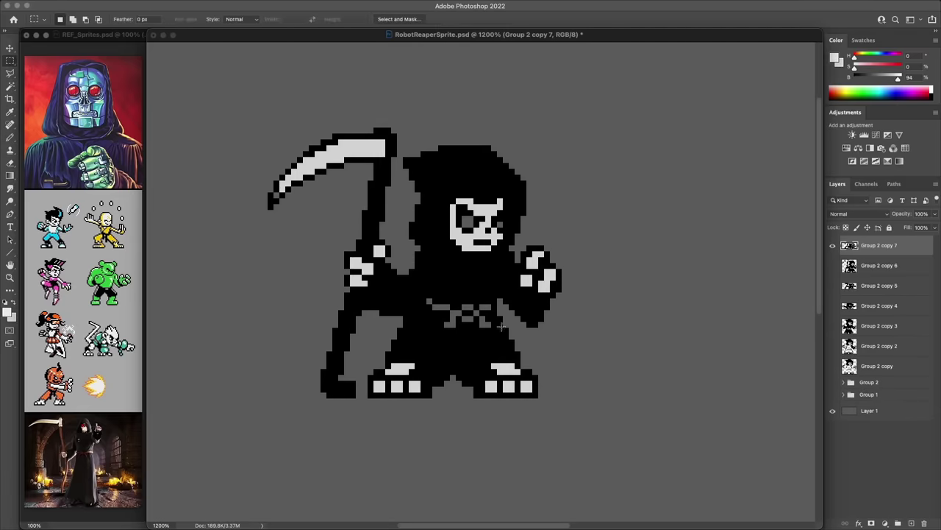
{"action": "key", "text": "w"}
{"action": "left_click", "coordinate": [482, 320]}
{"action": "key", "text": "alt+BackSpace"}
{"action": "key", "text": "super+d"}
Set the foreground colour to red with 90% saturation and 90% brightness, and paint both eyes with the Pencil
{"action": "key", "text": "b"}
{"action": "left_click", "coordinate": [896, 67]}
{"action": "left_click", "coordinate": [897, 78]}
{"action": "left_click_drag", "start_coordinate": [465, 219], "coordinate": [465, 226]}
{"action": "left_click", "coordinate": [500, 224]}
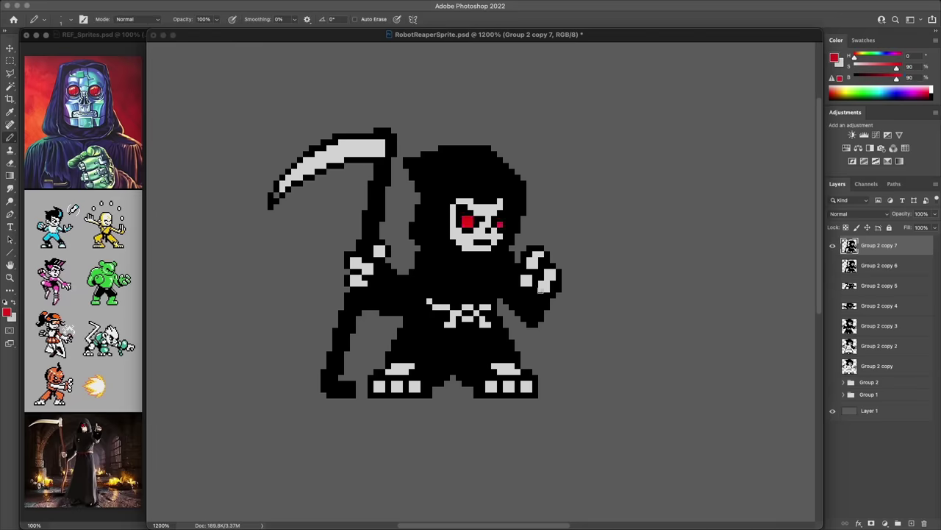
Try painting the scythe's handle and its hooked base red
{"action": "left_click_drag", "start_coordinate": [382, 160], "coordinate": [372, 223]}
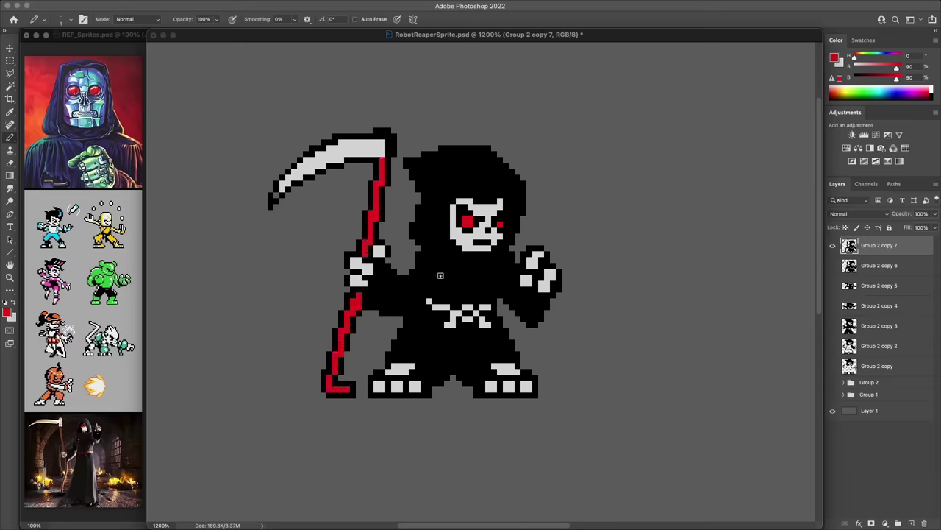
{"action": "key", "text": "super+minus"}
{"action": "key", "text": "super+minus"}
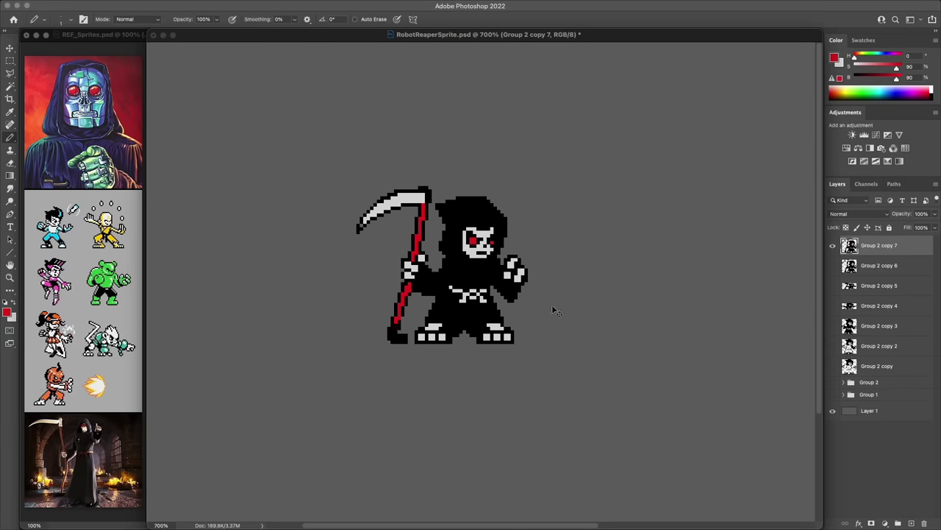
{"action": "key", "text": "super+z"}
{"action": "key", "text": "super+z"}
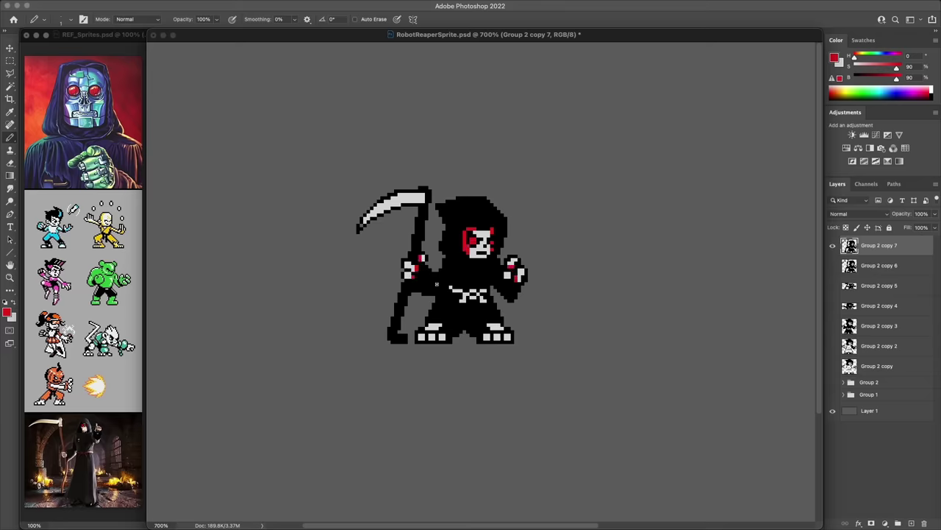
Select the red shading around the skull's eyes with the Magic Wand and make light grey of 85% brightness a working colour
{"action": "key", "text": "w"}
{"action": "left_click", "coordinate": [319, 23]}
{"action": "left_click", "coordinate": [470, 240]}
{"action": "key", "text": "i"}
{"action": "key", "text": "x"}
{"action": "key", "text": "m"}
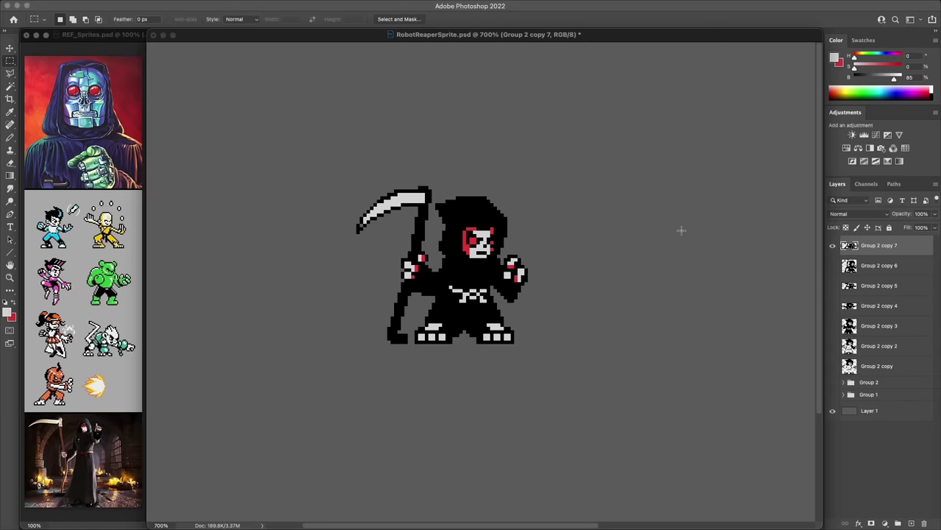
{"action": "key", "text": "b"}
{"action": "key", "text": "x"}
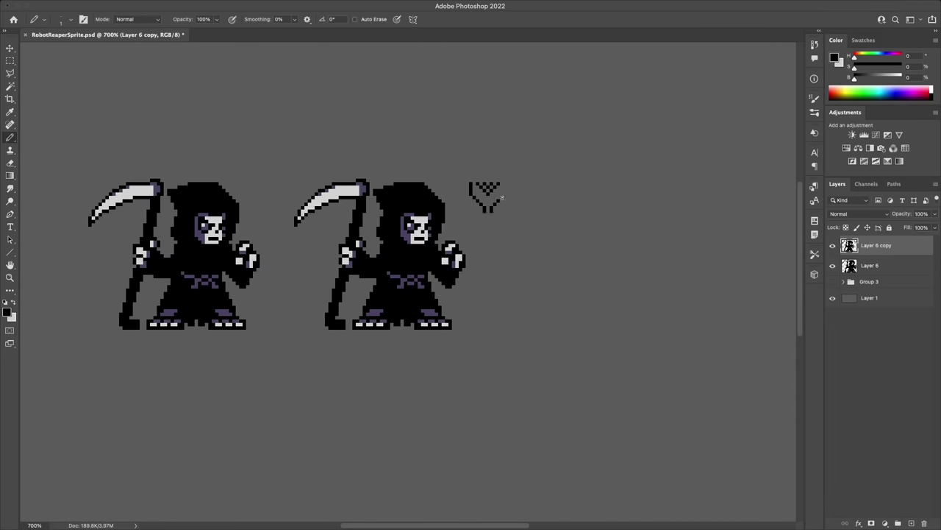
Draw the black top cap on the hourglass's upper half with the Pencil and fill its interior with light grey
{"action": "left_click_drag", "start_coordinate": [513, 181], "coordinate": [486, 173]}
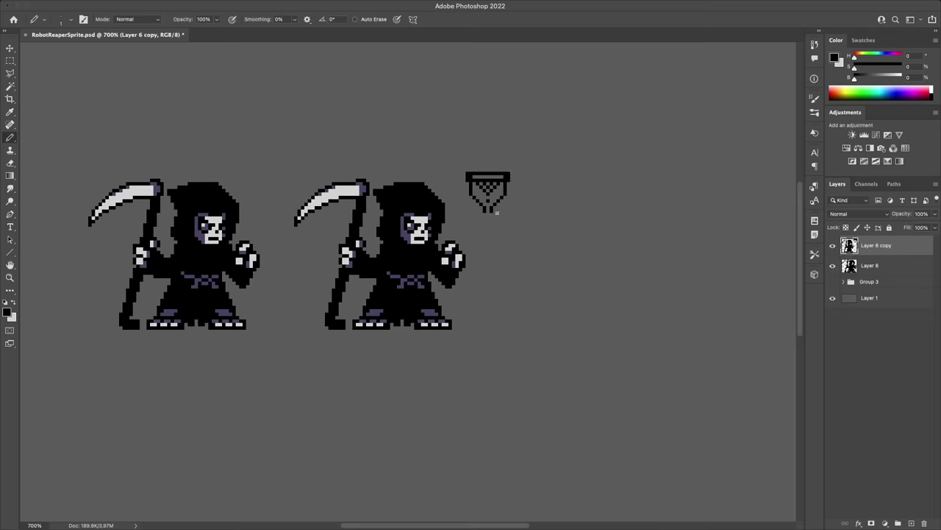
{"action": "key", "text": "w"}
{"action": "left_click", "coordinate": [331, 22]}
{"action": "left_click", "coordinate": [489, 200]}
{"action": "key", "text": "super+BackSpace"}
{"action": "key", "text": "m"}
{"action": "key", "text": "super+d"}
{"action": "key", "text": "b"}
{"action": "key", "text": "x"}
Copy the hourglass's upper half, flip it vertically and place it underneath as the lower half
{"action": "key", "text": "m"}
{"action": "left_click_drag", "start_coordinate": [463, 168], "coordinate": [493, 226]}
{"action": "key", "text": "v"}
{"action": "key", "text": "super+t"}
{"action": "right_click", "coordinate": [491, 210]}
{"action": "left_click", "coordinate": [522, 455]}
{"action": "key", "text": "Return"}
{"action": "key", "text": "ctrl+d"}
{"action": "key", "text": "b"}
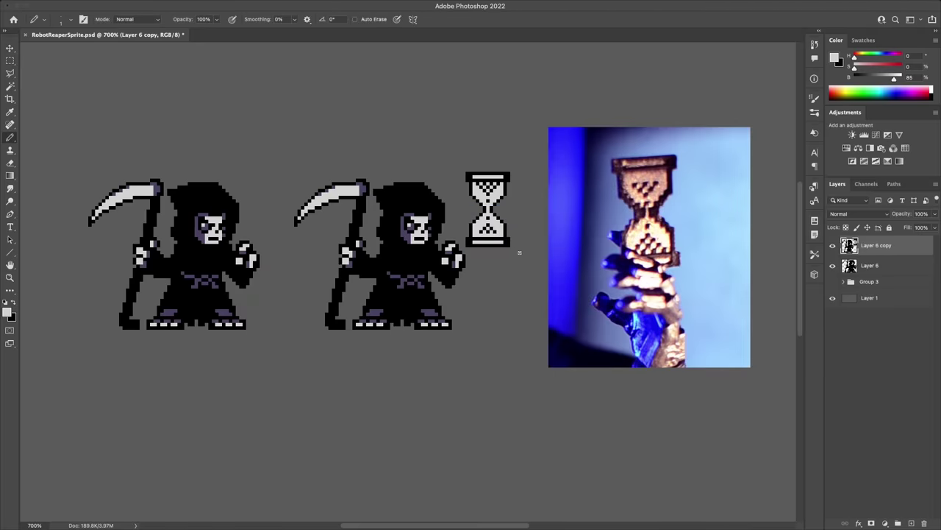
Move the whole hourglass up and slightly left, above the second reaper's raised fist, and deselect it
{"action": "key", "text": "ctrl+shift+d"}
{"action": "key", "text": "v"}
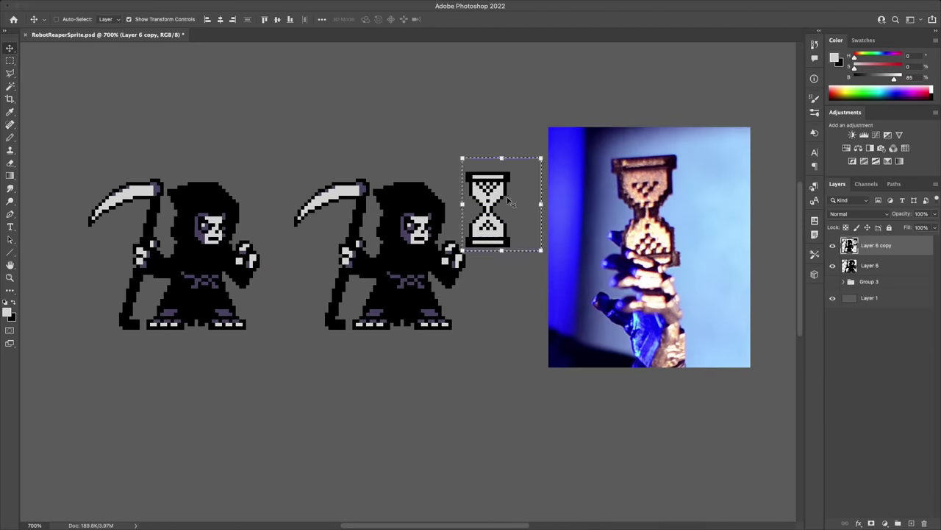
{"action": "left_click_drag", "start_coordinate": [501, 207], "coordinate": [494, 183]}
{"action": "key", "text": "m"}
{"action": "key", "text": "super+d"}
Replace the second reaper's raised fist with an outstretched arm and open palm, and nudge the hourglass up 2 px
{"action": "key", "text": "b"}
{"action": "key", "text": "e"}
{"action": "mouse_move", "coordinate": [446, 261]}
{"action": "left_mouse_down"}
{"action": "mouse_move", "coordinate": [476, 244]}
{"action": "mouse_move", "coordinate": [444, 258]}
{"action": "mouse_move", "coordinate": [488, 235]}
{"action": "mouse_move", "coordinate": [487, 256]}
{"action": "mouse_move", "coordinate": [492, 245]}
{"action": "mouse_move", "coordinate": [478, 248]}
{"action": "mouse_move", "coordinate": [486, 255]}
{"action": "mouse_move", "coordinate": [478, 239]}
{"action": "mouse_move", "coordinate": [474, 267]}
{"action": "mouse_move", "coordinate": [482, 259]}
{"action": "mouse_move", "coordinate": [444, 266]}
{"action": "left_mouse_up"}
{"action": "key", "text": "b"}
{"action": "key", "text": "x"}
{"action": "key", "text": "["}
{"action": "key", "text": "["}
{"action": "key", "text": "x"}
{"action": "key", "text": "x"}
{"action": "key", "text": "x"}
{"action": "key", "text": "x"}
{"action": "key", "text": "e"}
{"action": "key", "text": "v"}
{"action": "key", "text": "Up"}
{"action": "key", "text": "Up"}
{"action": "key", "text": "b"}
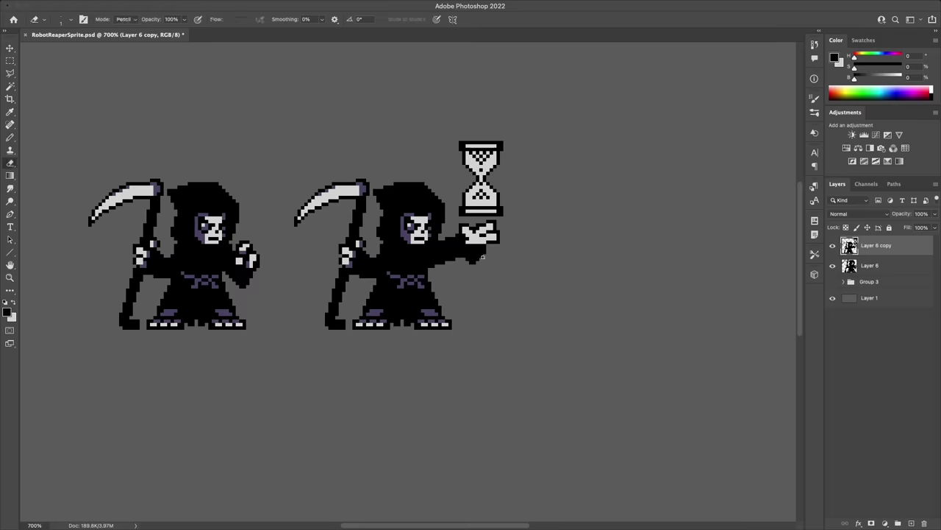
Refine the fingers of the open palm and the edge of the outstretched sleeve with the Pencil and Eraser
{"action": "key", "text": "m"}
{"action": "key", "text": "b"}
{"action": "left_click_drag", "start_coordinate": [496, 241], "coordinate": [488, 247]}
{"action": "key", "text": "e"}
{"action": "key", "text": "m"}
{"action": "key", "text": "b"}
Retouch the second reaper's mouth with the Pencil and erase pixels along the top of its hood
{"action": "key", "text": "x"}
{"action": "key", "text": "x"}
{"action": "left_click", "coordinate": [422, 235]}
{"action": "key", "text": "x"}
{"action": "key", "text": "m"}
{"action": "key", "text": "e"}
{"action": "left_click_drag", "start_coordinate": [413, 183], "coordinate": [430, 189]}
Move the second reaper's feet closer together, beneath the robe, and clean up the robe's hem
{"action": "key", "text": "v"}
{"action": "mouse_move", "coordinate": [355, 321]}
{"action": "left_mouse_down"}
{"action": "mouse_move", "coordinate": [394, 331]}
{"action": "mouse_move", "coordinate": [440, 316]}
{"action": "mouse_move", "coordinate": [452, 329]}
{"action": "mouse_move", "coordinate": [394, 329]}
{"action": "left_mouse_up"}
{"action": "key", "text": "m"}
{"action": "key", "text": "super+Left"}
{"action": "key", "text": "super+Right"}
{"action": "key", "text": "super+d"}
{"action": "key", "text": "e"}
{"action": "key", "text": "m"}
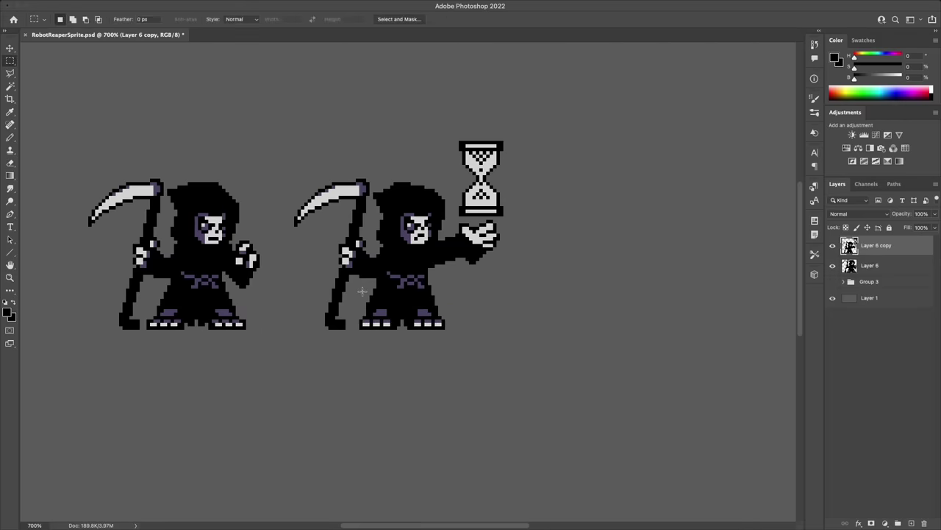
Raise the second reaper's upper body together with its scythe and hourglass, and fill the robe below the belt with black
{"action": "left_click_drag", "start_coordinate": [292, 333], "coordinate": [368, 174]}
{"action": "left_click_drag", "start_coordinate": [519, 134], "coordinate": [359, 273]}
{"action": "key", "text": "super+Up"}
{"action": "key", "text": "super+d"}
{"action": "key", "text": "b"}
{"action": "left_click_drag", "start_coordinate": [425, 293], "coordinate": [398, 292]}
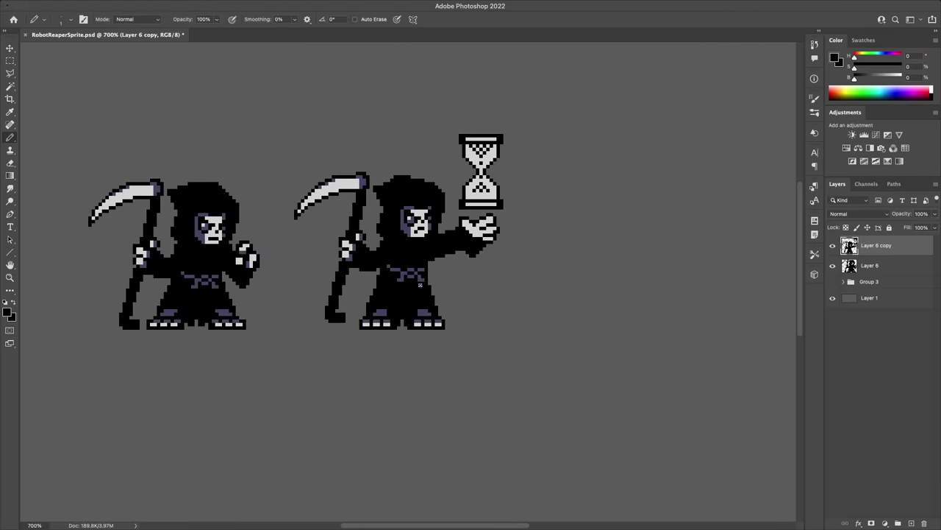
Straighten the second reaper's scythe by shifting its blade and upper handle left and its lower handle sections right
{"action": "key", "text": "e"}
{"action": "key", "text": "m"}
{"action": "left_click_drag", "start_coordinate": [370, 167], "coordinate": [290, 234]}
{"action": "key", "text": "super+Left"}
{"action": "left_click_drag", "start_coordinate": [309, 282], "coordinate": [353, 344]}
{"action": "key", "text": "super+Right"}
{"action": "key", "text": "super+Right"}
{"action": "left_click_drag", "start_coordinate": [366, 206], "coordinate": [280, 144]}
{"action": "key", "text": "super+Left"}
{"action": "left_click_drag", "start_coordinate": [325, 263], "coordinate": [353, 331]}
{"action": "key", "text": "super+Right"}
{"action": "key", "text": "super+Right"}
{"action": "mouse_move", "coordinate": [330, 296]}
{"action": "left_mouse_down"}
{"action": "mouse_move", "coordinate": [359, 330]}
{"action": "mouse_move", "coordinate": [358, 322]}
{"action": "left_mouse_up"}
{"action": "key", "text": "super+d"}
{"action": "key", "text": "e"}
{"action": "key", "text": "m"}
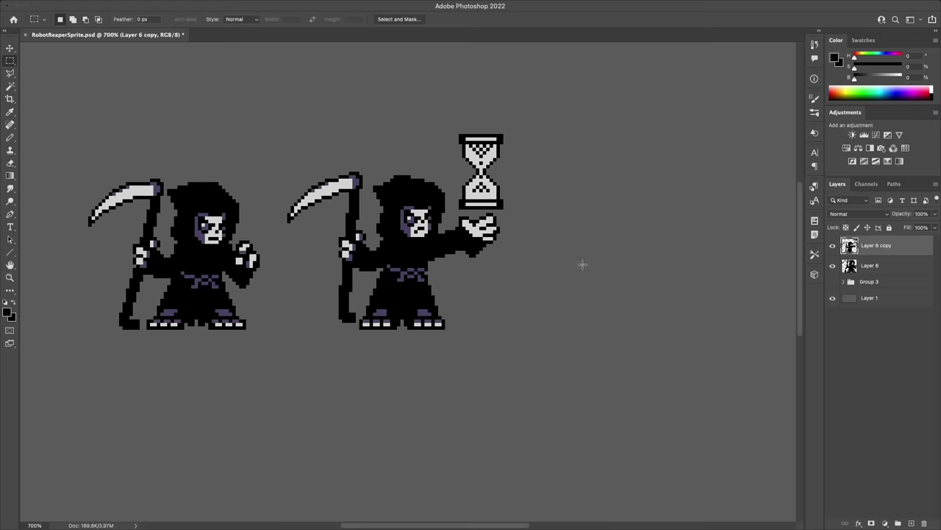
Move the hourglass pose farther right and place a duplicate of the original reaper between the two sprites
{"action": "key", "text": "v"}
{"action": "left_click_drag", "start_coordinate": [414, 236], "coordinate": [636, 236]}
{"action": "key", "text": "m"}
{"action": "key", "text": "alt+["}
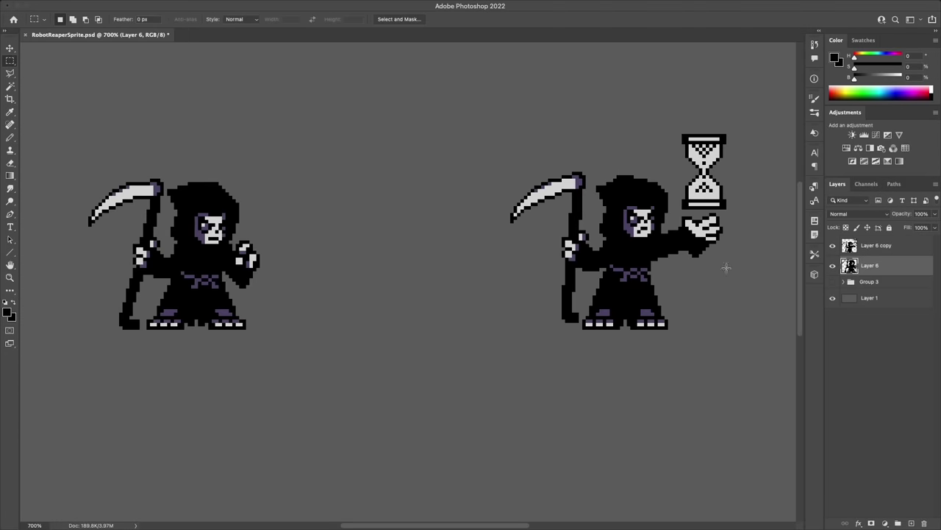
{"action": "key", "text": "v"}
{"action": "key", "text": "alt+shift+Right"}
{"action": "left_click_drag", "start_coordinate": [236, 265], "coordinate": [406, 266]}
{"action": "key", "text": "m"}
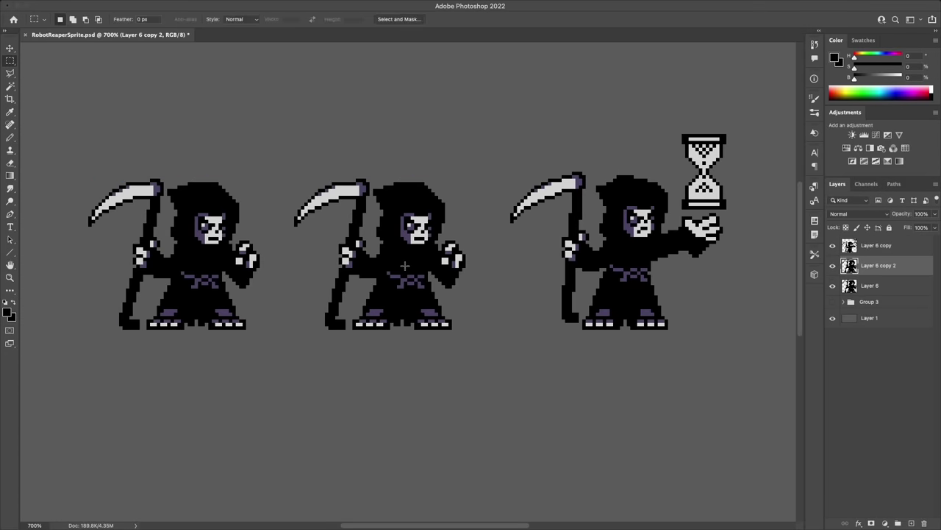
Lower the middle reaper's head 1 px and shift its scythe's blade and upper handle 1 px left and down
{"action": "left_click_drag", "start_coordinate": [375, 167], "coordinate": [446, 247]}
{"action": "key", "text": "super+Down"}
{"action": "key", "text": "super+d"}
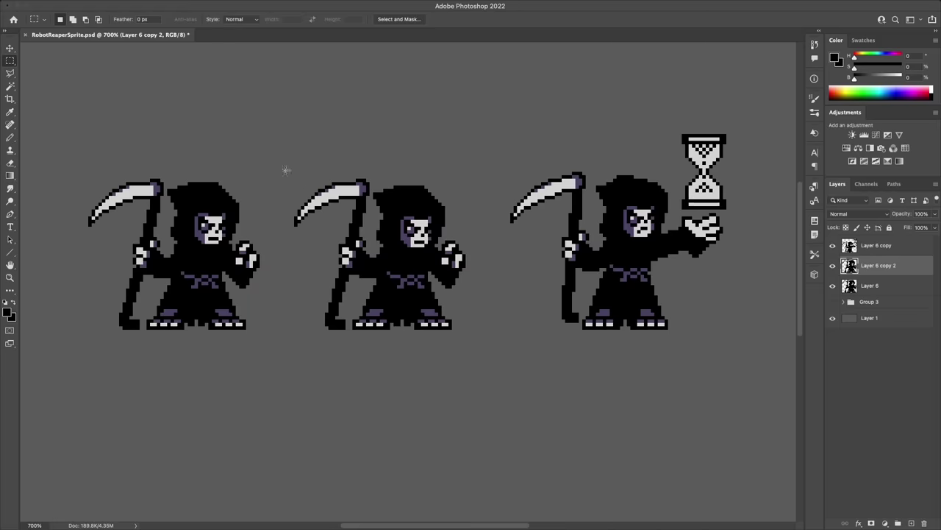
{"action": "left_click_drag", "start_coordinate": [266, 150], "coordinate": [373, 231]}
{"action": "key", "text": "super+Left"}
{"action": "key", "text": "super+Down"}
{"action": "key", "text": "super+d"}
{"action": "key", "text": "b"}
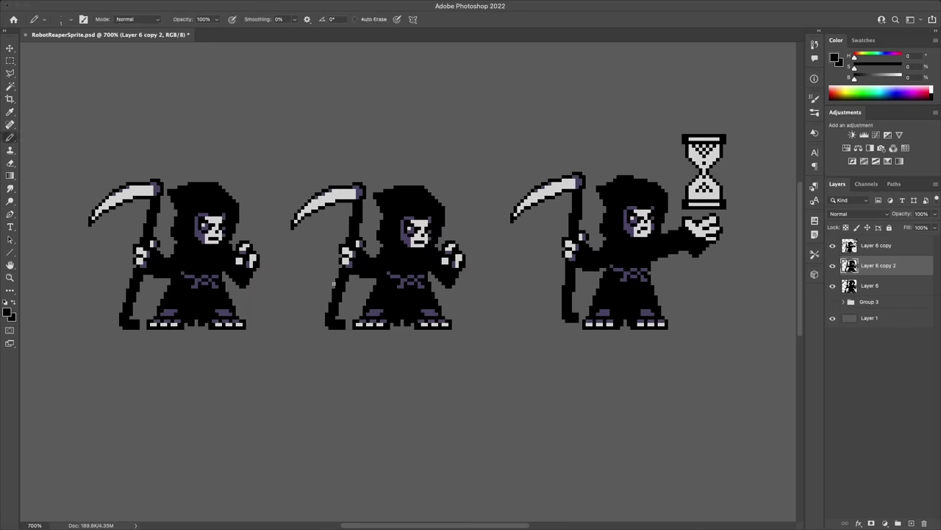
Shift the middle reaper's lower scythe handle 1 px right and its right-hand foot 1 px left
{"action": "key", "text": "m"}
{"action": "left_click_drag", "start_coordinate": [321, 303], "coordinate": [353, 331]}
{"action": "key", "text": "super+Right"}
{"action": "key", "text": "super+d"}
{"action": "left_click_drag", "start_coordinate": [415, 304], "coordinate": [461, 335]}
{"action": "key", "text": "super+Left"}
{"action": "key", "text": "super+d"}
Lower the middle reaper's raised fist and forearm 3 px and shift them 1 px left
{"action": "left_click_drag", "start_coordinate": [444, 239], "coordinate": [474, 287]}
{"action": "key", "text": "super+Down"}
{"action": "key", "text": "super+Down"}
{"action": "key", "text": "super+Down"}
{"action": "key", "text": "super+Left"}
{"action": "key", "text": "super+Left"}
{"action": "key", "text": "super+Left"}
{"action": "key", "text": "super+Right"}
{"action": "key", "text": "super+Right"}
{"action": "key", "text": "super+d"}
{"action": "key", "text": "e"}
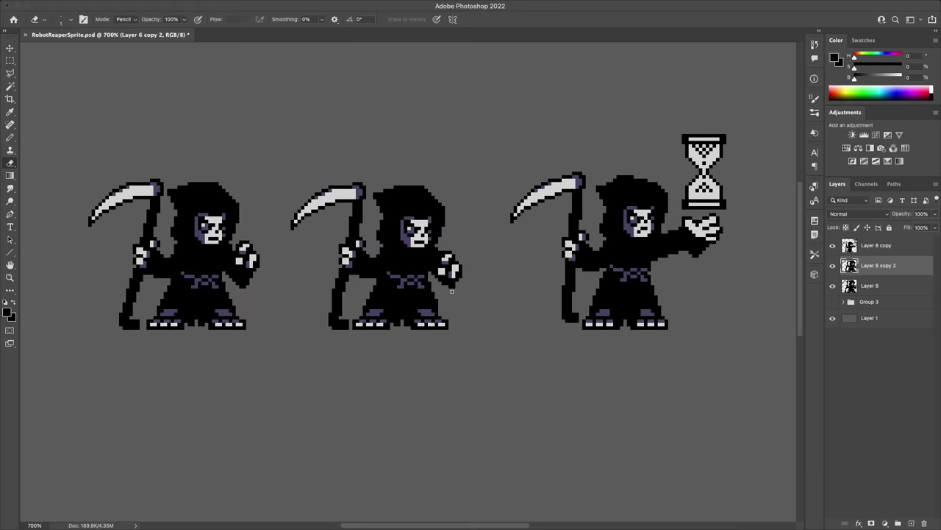
Touch up the middle reaper's lowered fist and sleeve with the Pencil in colours sampled from the sprite
{"action": "key", "text": "b"}
{"action": "left_click", "coordinate": [450, 258], "text": "alt"}
{"action": "left_click", "coordinate": [453, 271]}
{"action": "left_click", "coordinate": [460, 277], "text": "alt"}
{"action": "left_click", "coordinate": [450, 276]}
{"action": "left_click", "coordinate": [443, 272], "text": "alt"}
{"action": "left_click", "coordinate": [434, 278], "text": "alt"}
{"action": "left_click_drag", "start_coordinate": [443, 276], "coordinate": [446, 280], "text": "ctrl"}
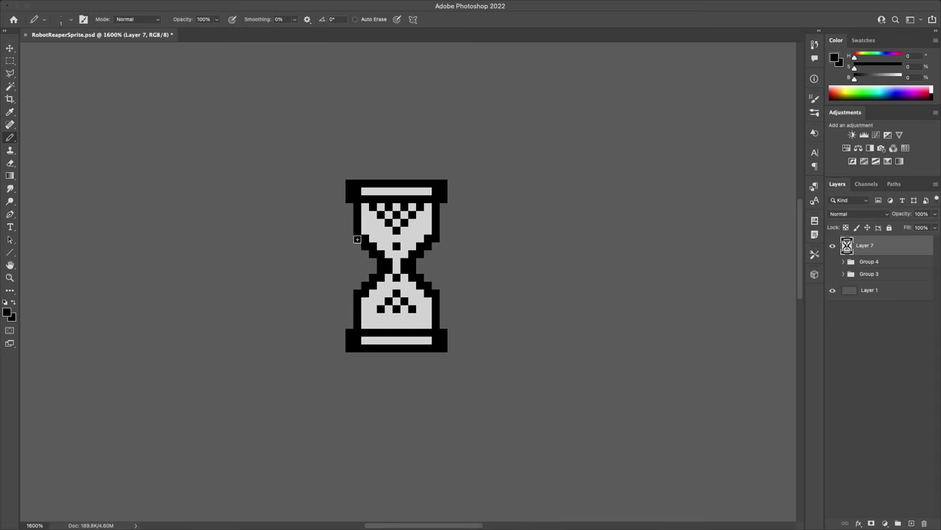
Paint over the black sand pattern in both hourglass bulbs with light grey using a 2 px Pencil
{"action": "left_click", "coordinate": [358, 239], "text": "alt"}
{"action": "left_click_drag", "start_coordinate": [372, 214], "coordinate": [396, 225]}
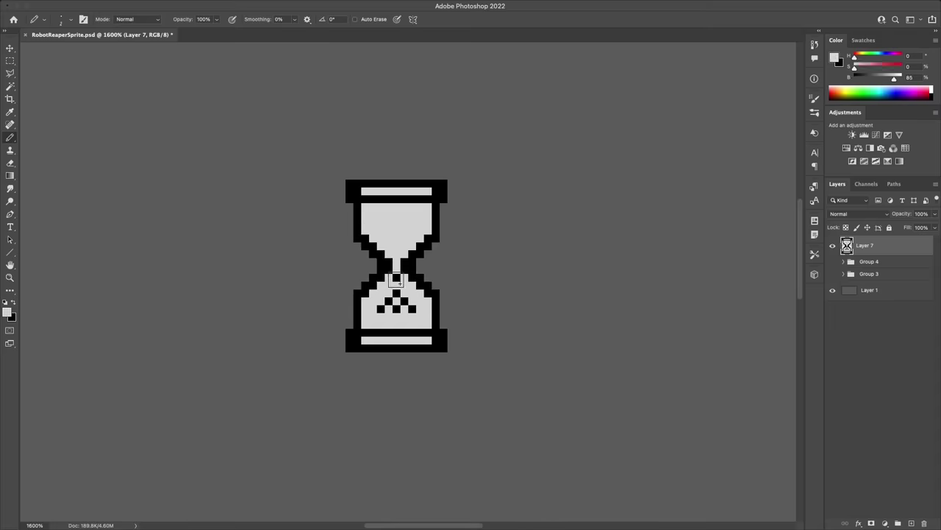
{"action": "mouse_move", "coordinate": [396, 280]}
{"action": "left_mouse_down"}
{"action": "mouse_move", "coordinate": [407, 305]}
{"action": "mouse_move", "coordinate": [589, 300]}
{"action": "left_mouse_up"}
Duplicate the hourglass to the right, rotate the copy 90° onto its side and nudge it 1 px left
{"action": "key", "text": "v"}
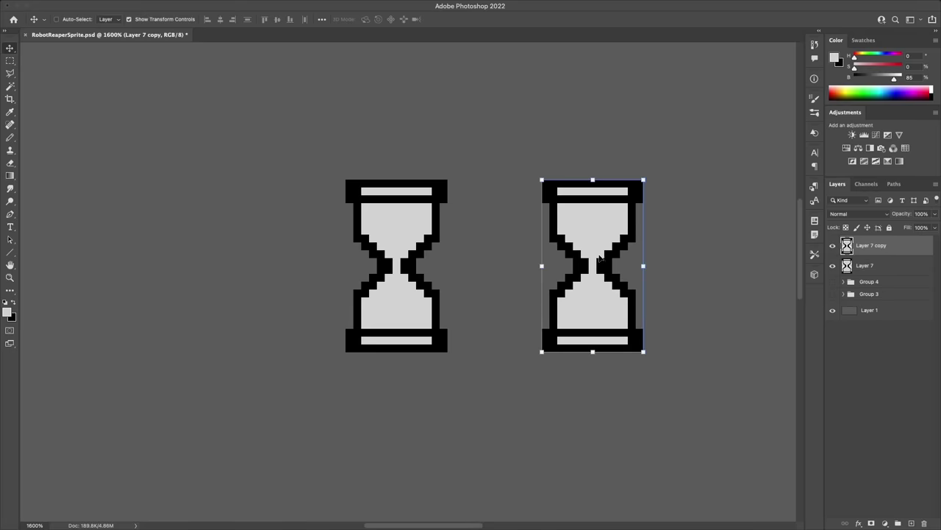
{"action": "right_click", "coordinate": [600, 258]}
{"action": "left_click", "coordinate": [625, 446]}
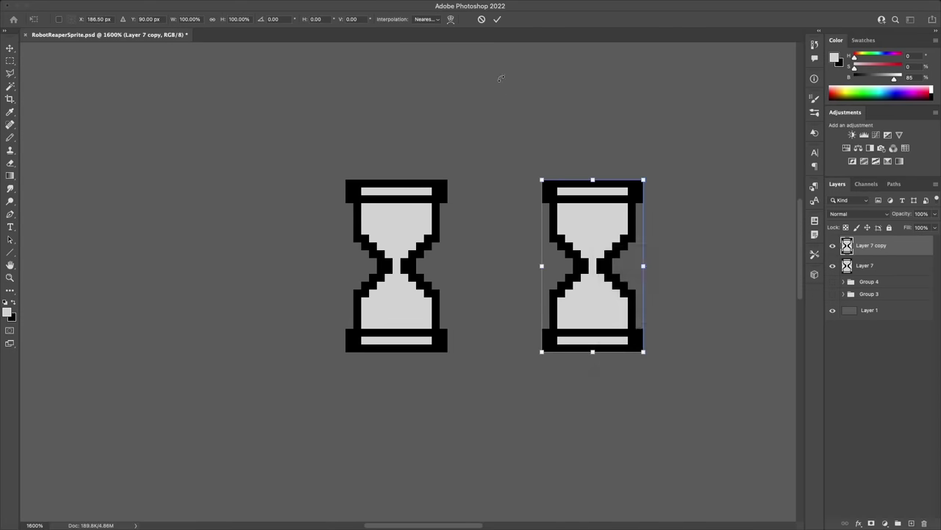
{"action": "left_click", "coordinate": [498, 22]}
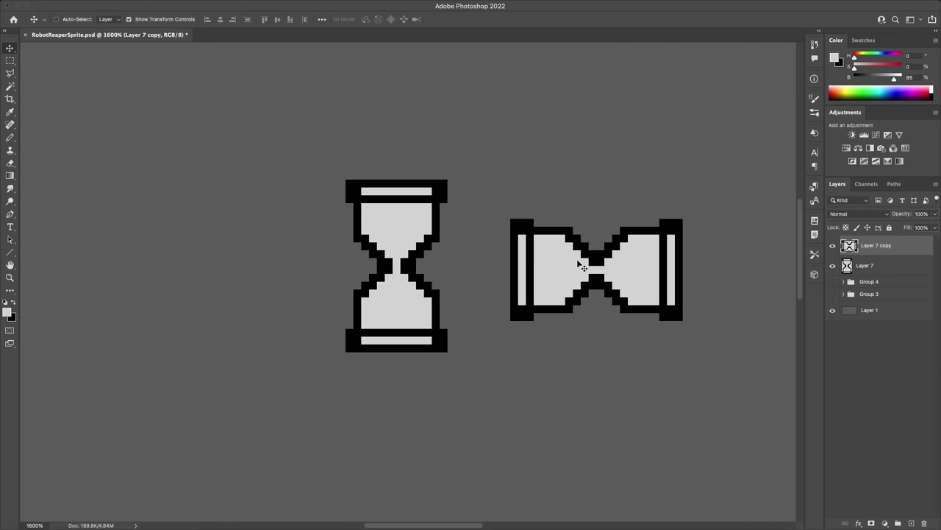
{"action": "key", "text": "Left"}
Place another copy of the upright hourglass between the upright and sideways ones and rotate it 45°
{"action": "left_click", "coordinate": [849, 268]}
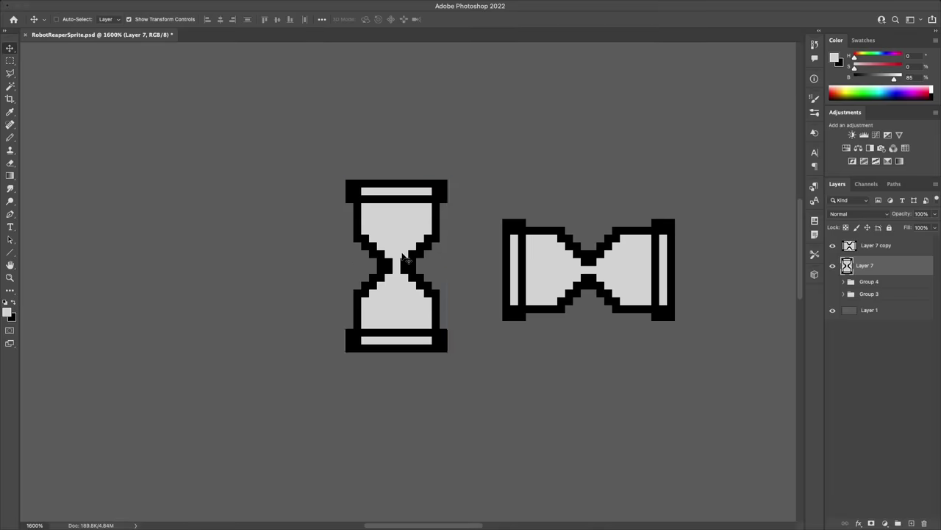
{"action": "left_click_drag", "start_coordinate": [406, 258], "coordinate": [372, 253]}
{"action": "left_click_drag", "start_coordinate": [420, 172], "coordinate": [479, 232]}
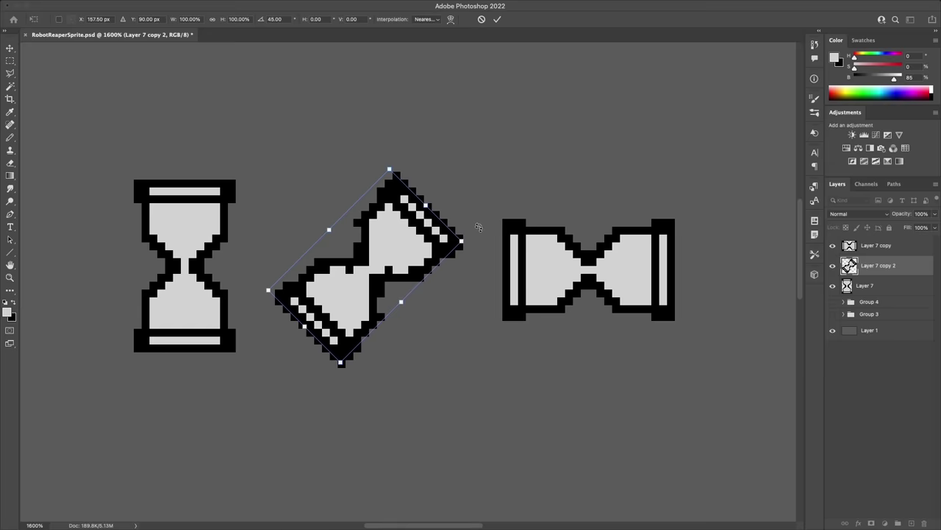
{"action": "left_click", "coordinate": [497, 19]}
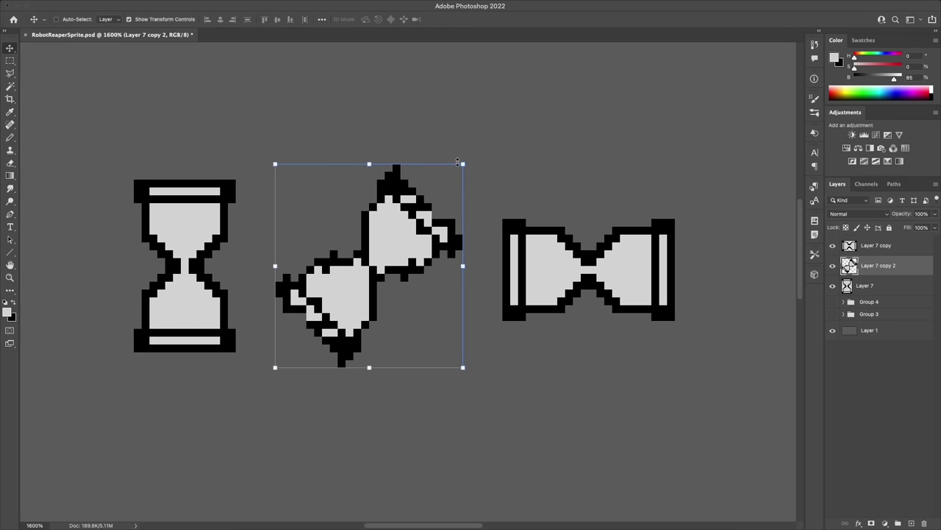
Redraw the upper cap and bulb outline of the diagonal hourglass in black and light grey with the 1 px Pencil, erasing rough pixels
{"action": "key", "text": "b"}
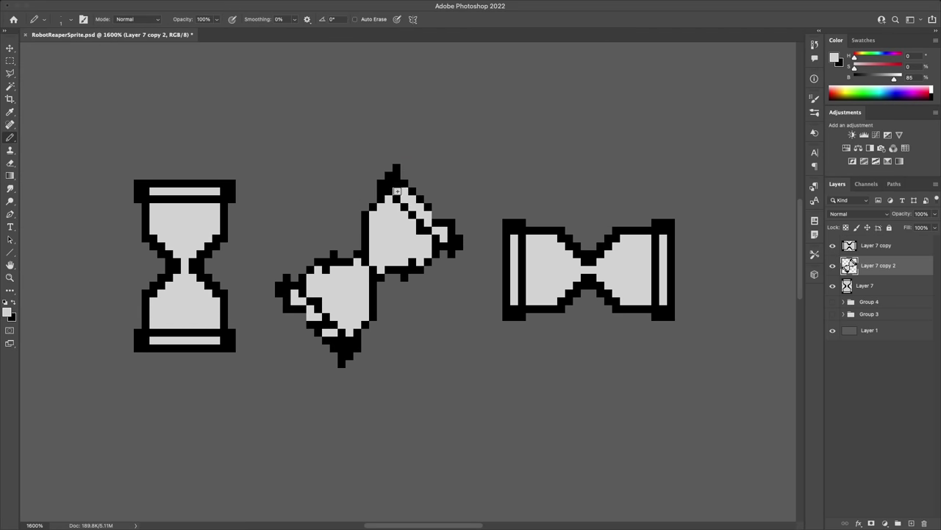
{"action": "key", "text": "x"}
{"action": "key", "text": "ctrl+z"}
{"action": "key", "text": "x"}
{"action": "key", "text": "x"}
{"action": "mouse_move", "coordinate": [427, 254]}
{"action": "left_mouse_down"}
{"action": "mouse_move", "coordinate": [404, 277]}
{"action": "mouse_move", "coordinate": [372, 269]}
{"action": "left_mouse_up"}
{"action": "key", "text": "e"}
{"action": "left_click", "coordinate": [357, 255]}
{"action": "key", "text": "x"}
{"action": "key", "text": "b"}
{"action": "key", "text": "x"}
{"action": "left_click", "coordinate": [358, 254]}
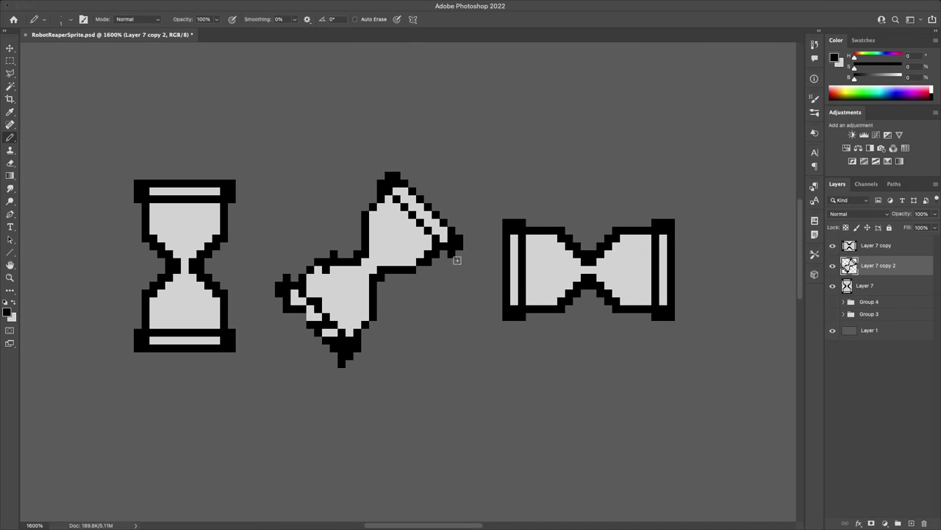
Erase the stray pixels around the diagonal hourglass's upper cap and fill in its corner outline with the Pencil
{"action": "key", "text": "e"}
{"action": "left_click_drag", "start_coordinate": [459, 238], "coordinate": [452, 253]}
{"action": "key", "text": "x"}
{"action": "key", "text": "b"}
{"action": "left_click", "coordinate": [397, 183]}
{"action": "key", "text": "e"}
{"action": "left_click", "coordinate": [388, 175]}
Replace the diagonal hourglass's lower half with a copy of its upper half flipped horizontally and vertically, merging both halves
{"action": "key", "text": "m"}
{"action": "left_click_drag", "start_coordinate": [260, 238], "coordinate": [354, 348]}
{"action": "left_click_drag", "start_coordinate": [306, 284], "coordinate": [416, 397]}
{"action": "key", "text": "Delete"}
{"action": "key", "text": "super+d"}
{"action": "key", "text": "e"}
{"action": "key", "text": "super+t"}
{"action": "right_click", "coordinate": [361, 277]}
{"action": "left_click_drag", "start_coordinate": [424, 215], "coordinate": [336, 298]}
{"action": "left_click", "coordinate": [397, 508]}
{"action": "right_click", "coordinate": [329, 275]}
{"action": "left_click", "coordinate": [361, 518]}
{"action": "left_click", "coordinate": [497, 20]}
{"action": "key", "text": "super+e"}
Touch up the cap corners of the merged diagonal hourglass with the Pencil and Eraser
{"action": "key", "text": "b"}
{"action": "key", "text": "x"}
{"action": "left_click_drag", "start_coordinate": [451, 246], "coordinate": [443, 239]}
{"action": "left_click_drag", "start_coordinate": [388, 176], "coordinate": [381, 183]}
{"action": "left_click_drag", "start_coordinate": [350, 355], "coordinate": [357, 347]}
{"action": "left_click", "coordinate": [294, 293]}
{"action": "key", "text": "e"}
{"action": "left_click", "coordinate": [452, 245]}
{"action": "key", "text": "b"}
Duplicate the diagonal hourglass to the far side of the sideways one and flip the copy horizontally
{"action": "key", "text": "v"}
{"action": "left_click_drag", "start_coordinate": [377, 281], "coordinate": [730, 280]}
{"action": "key", "text": "super+t"}
{"action": "right_click", "coordinate": [718, 245]}
{"action": "left_click", "coordinate": [744, 478]}
{"action": "key", "text": "Return"}
Reposition the mirrored, sideways and upright hourglass layers to even out the spacing of the rotation frames
{"action": "left_click_drag", "start_coordinate": [728, 236], "coordinate": [695, 236]}
{"action": "left_click", "coordinate": [865, 246]}
{"action": "left_click_drag", "start_coordinate": [557, 275], "coordinate": [479, 276]}
{"action": "left_click", "coordinate": [859, 286]}
{"action": "left_click_drag", "start_coordinate": [399, 274], "coordinate": [360, 274]}
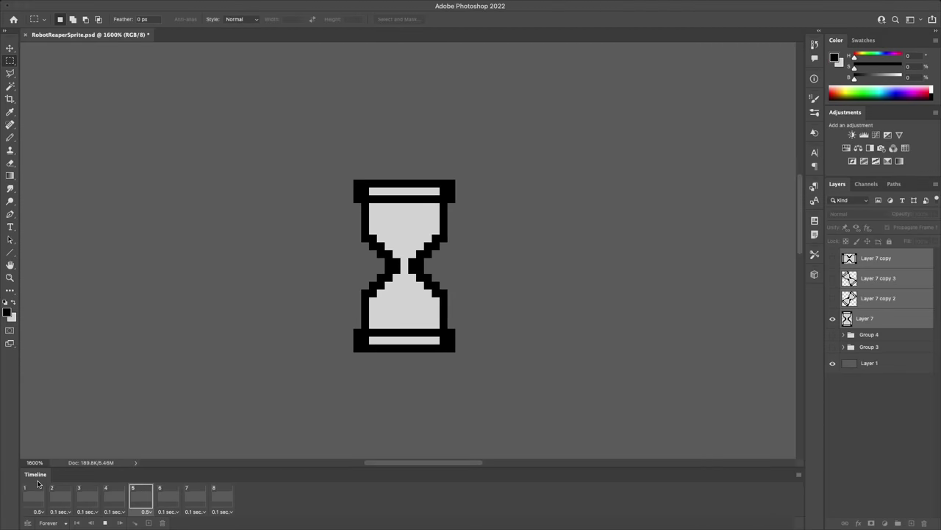
On a new layer in animation frame 1, dot a black checkered sand pattern in the upper bulb with the Pencil
{"action": "left_click", "coordinate": [38, 483]}
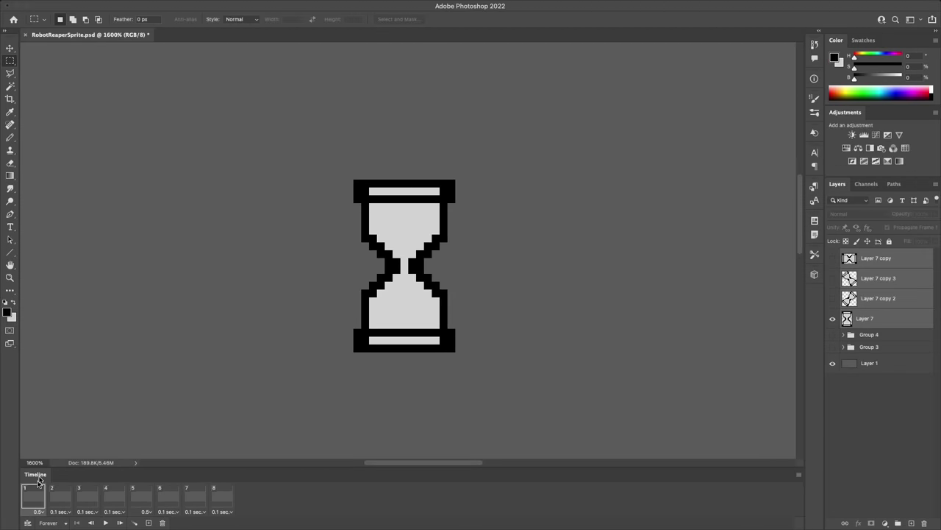
{"action": "left_click", "coordinate": [866, 256]}
{"action": "key", "text": "super+shift+alt+n"}
{"action": "key", "text": "b"}
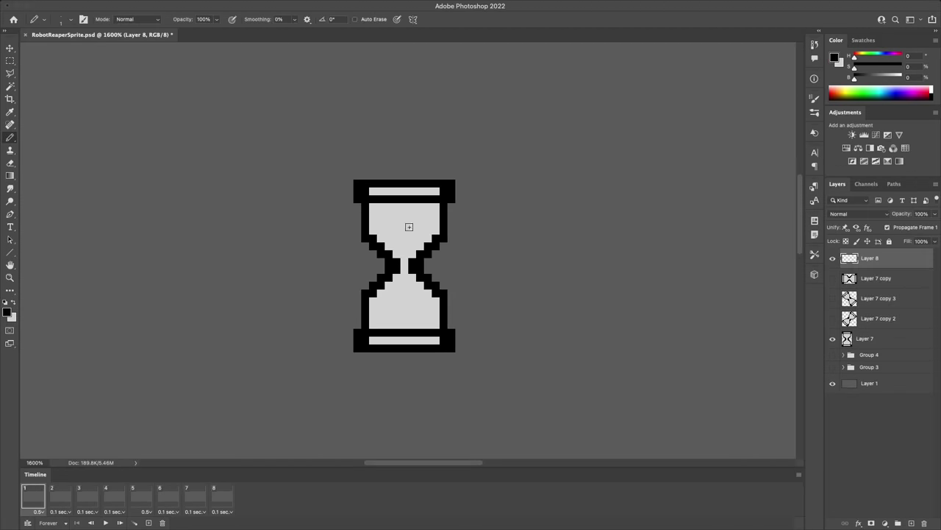
{"action": "left_click", "coordinate": [381, 208]}
{"action": "left_click", "coordinate": [397, 208]}
{"action": "left_click", "coordinate": [412, 208]}
{"action": "left_click", "coordinate": [427, 208]}
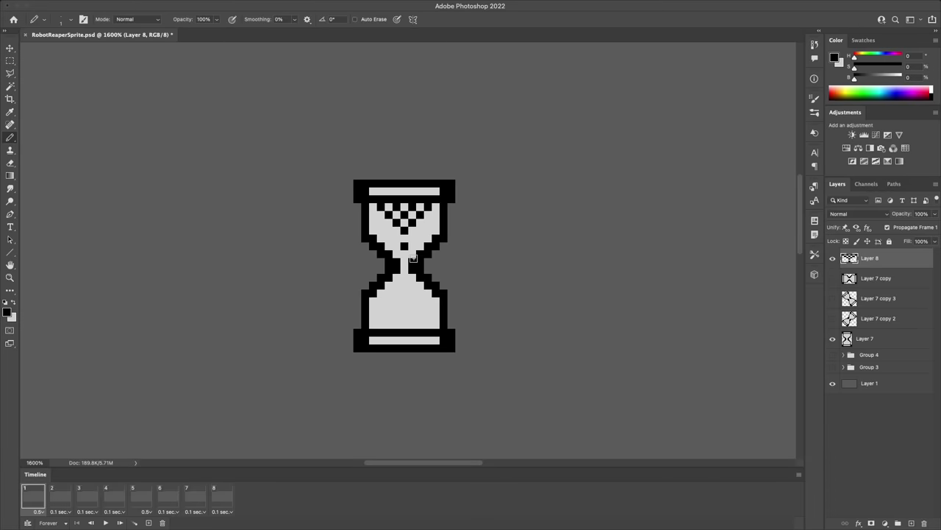
Duplicate the sand layer and alter the copy by repainting the falling grains and shifting the upper sand rows down
{"action": "key", "text": "ctrl+j"}
{"action": "key", "text": "m"}
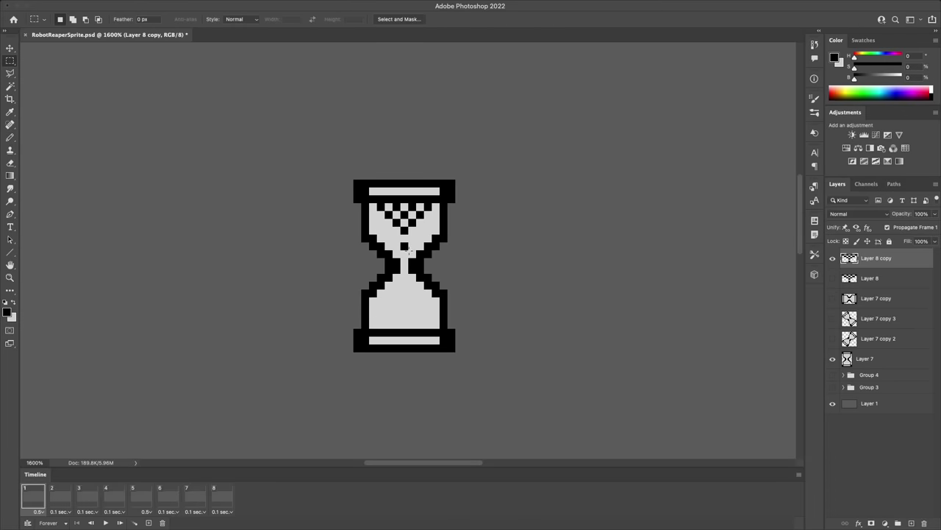
{"action": "key", "text": "b"}
{"action": "left_click", "coordinate": [405, 285]}
{"action": "key", "text": "e"}
{"action": "key", "text": "b"}
{"action": "left_click", "coordinate": [405, 239]}
{"action": "key", "text": "e"}
{"action": "left_click", "coordinate": [405, 231]}
{"action": "key", "text": "m"}
{"action": "left_click_drag", "start_coordinate": [448, 201], "coordinate": [376, 232]}
{"action": "key", "text": "super+Down"}
{"action": "key", "text": "super+d"}
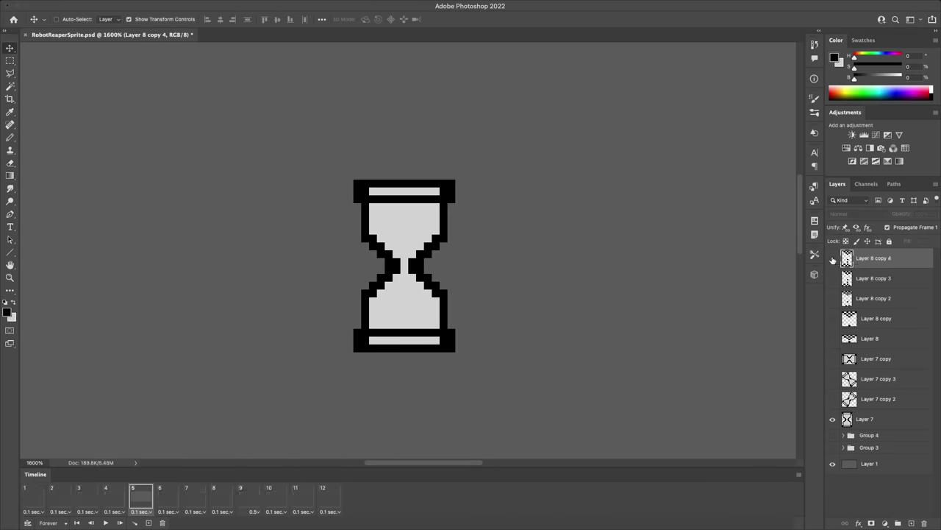
On the Layer 8 copy 4 sand layer, build up the lower bulb's pile, reposition the falling grain and thin the upper sand
{"action": "key", "text": "b"}
{"action": "left_click", "coordinate": [420, 317]}
{"action": "left_click", "coordinate": [396, 311]}
{"action": "left_click", "coordinate": [413, 309]}
{"action": "key", "text": "e"}
{"action": "left_click", "coordinate": [405, 301]}
{"action": "left_click", "coordinate": [404, 285]}
{"action": "key", "text": "b"}
{"action": "left_click", "coordinate": [404, 294]}
{"action": "key", "text": "e"}
{"action": "key", "text": "e"}
{"action": "left_click", "coordinate": [396, 237]}
{"action": "left_click", "coordinate": [412, 237]}
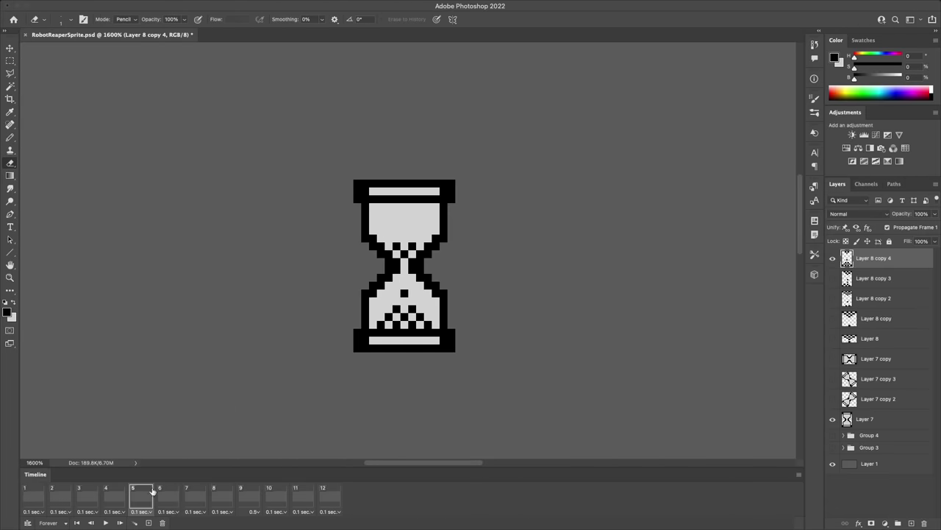
Add an animation frame after frame 5 and erase a sand pixel above the hourglass neck
{"action": "left_click", "coordinate": [148, 522]}
{"action": "key", "text": "b"}
{"action": "key", "text": "e"}
{"action": "left_click", "coordinate": [403, 251]}
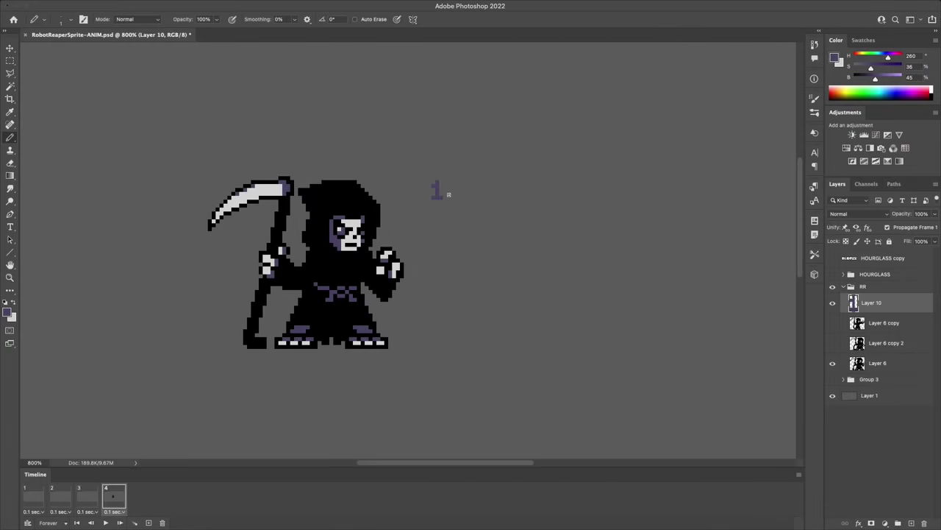
Draw a purple pixel 0 beside the 1 and duplicate the digits along the row to form 101101
{"action": "mouse_move", "coordinate": [452, 181]}
{"action": "left_mouse_down"}
{"action": "mouse_move", "coordinate": [445, 200]}
{"action": "mouse_move", "coordinate": [474, 202]}
{"action": "left_mouse_up"}
{"action": "left_click", "coordinate": [453, 199]}
{"action": "key", "text": "m"}
{"action": "key", "text": "super+alt+Right"}
{"action": "key", "text": "super+Right"}
{"action": "key", "text": "super+Right"}
{"action": "key", "text": "super+Right"}
{"action": "key", "text": "super+Right"}
{"action": "key", "text": "super+Right"}
{"action": "key", "text": "super+Right"}
{"action": "key", "text": "super+Right"}
{"action": "key", "text": "super+alt+Right"}
{"action": "key", "text": "super+Right"}
{"action": "key", "text": "super+Right"}
{"action": "key", "text": "super+Right"}
{"action": "key", "text": "super+alt+Right"}
{"action": "key", "text": "super+Right"}
{"action": "key", "text": "super+Right"}
{"action": "key", "text": "super+Right"}
{"action": "key", "text": "super+Right"}
{"action": "key", "text": "super+Right"}
{"action": "key", "text": "super+Right"}
{"action": "key", "text": "super+Right"}
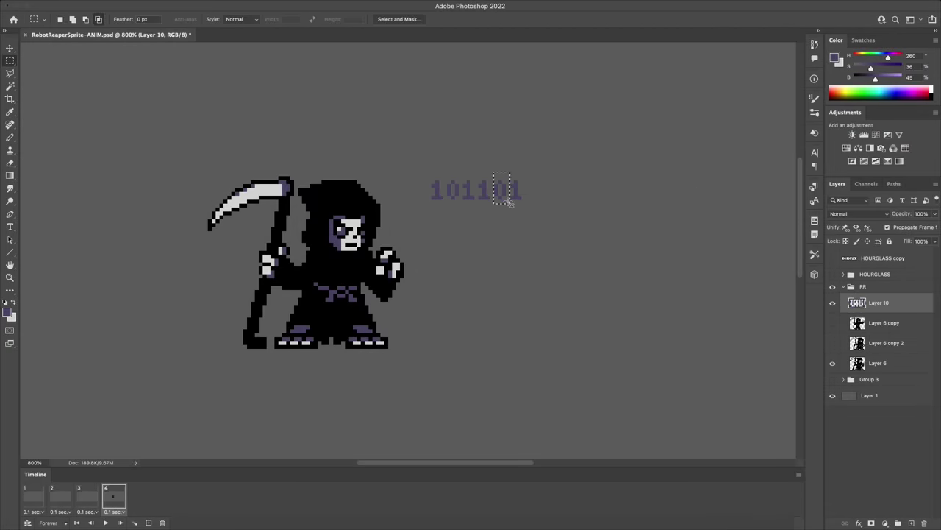
Extend the row of purple digits to read 101101001 by duplicating existing digits onto its end
{"action": "key", "text": "super+alt+shift+Right"}
{"action": "key", "text": "super+Left"}
{"action": "key", "text": "super+Left"}
{"action": "key", "text": "super+alt+Right"}
{"action": "key", "text": "super+Right"}
{"action": "key", "text": "super+Right"}
{"action": "key", "text": "super+Right"}
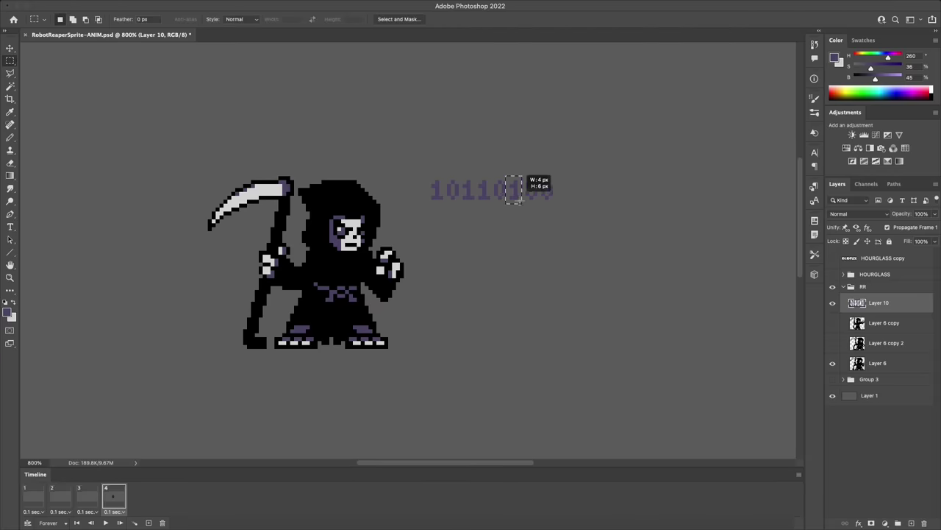
{"action": "key", "text": "super+alt+shift+Right"}
{"action": "key", "text": "super+Right"}
{"action": "key", "text": "super+Right"}
Build a second row reading 110011101 directly beneath the first by duplicating digits from the row above
{"action": "left_click_drag", "start_coordinate": [522, 204], "coordinate": [501, 218]}
{"action": "key", "text": "ctrl+alt+Down"}
{"action": "key", "text": "ctrl+alt+Down"}
{"action": "key", "text": "ctrl+alt+Down"}
{"action": "key", "text": "ctrl+alt+Down"}
{"action": "key", "text": "ctrl+alt+Down"}
{"action": "key", "text": "ctrl+alt+Down"}
{"action": "key", "text": "ctrl+alt+Left"}
{"action": "key", "text": "ctrl+alt+Left"}
{"action": "key", "text": "ctrl+alt+Left"}
{"action": "key", "text": "ctrl+alt+Left"}
{"action": "key", "text": "ctrl+alt+Left"}
{"action": "key", "text": "ctrl+alt+Left"}
{"action": "key", "text": "ctrl+alt+Left"}
{"action": "key", "text": "ctrl+alt+Left"}
{"action": "key", "text": "super+alt+shift+Down"}
{"action": "key", "text": "super+Up"}
{"action": "key", "text": "super+Up"}
{"action": "key", "text": "super+Up"}
{"action": "key", "text": "super+Up"}
{"action": "key", "text": "super+Right"}
{"action": "key", "text": "super+Right"}
{"action": "key", "text": "super+Right"}
{"action": "key", "text": "super+Right"}
{"action": "left_click", "coordinate": [501, 218]}
{"action": "key", "text": "Return"}
{"action": "key", "text": "super+alt+Right"}
{"action": "key", "text": "super+Right"}
{"action": "key", "text": "super+Right"}
{"action": "key", "text": "super+Right"}
{"action": "key", "text": "m"}
{"action": "left_click", "coordinate": [549, 216]}
{"action": "left_click_drag", "start_coordinate": [576, 200], "coordinate": [577, 202]}
{"action": "key", "text": "super+alt+shift+Down"}
{"action": "key", "text": "super+Up"}
{"action": "key", "text": "super+Up"}
{"action": "key", "text": "super+Up"}
{"action": "key", "text": "super+Up"}
Duplicate the pair of digit rows downward to form a block of eight alternating rows
{"action": "left_click_drag", "start_coordinate": [422, 171], "coordinate": [588, 239]}
{"action": "key", "text": "super+alt+shift+Down"}
{"action": "key", "text": "super+Down"}
{"action": "key", "text": "super+Down"}
{"action": "key", "text": "super+alt+shift+Down"}
{"action": "key", "text": "super+Down"}
{"action": "key", "text": "super+Down"}
{"action": "key", "text": "super+alt+shift+Down"}
{"action": "key", "text": "ctrl+alt+Down"}
{"action": "key", "text": "ctrl+alt+Down"}
{"action": "key", "text": "ctrl+alt+Down"}
{"action": "key", "text": "m"}
{"action": "left_click", "coordinate": [592, 235]}
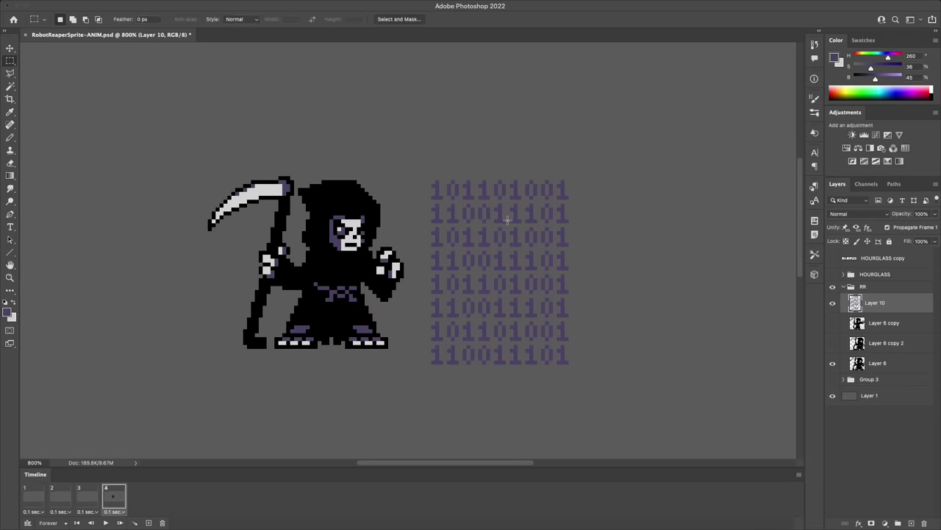
Move the block of digits directly below the reaper's feet, aligned under the body
{"action": "key", "text": "v"}
{"action": "left_click_drag", "start_coordinate": [498, 203], "coordinate": [320, 377]}
{"action": "key", "text": "m"}
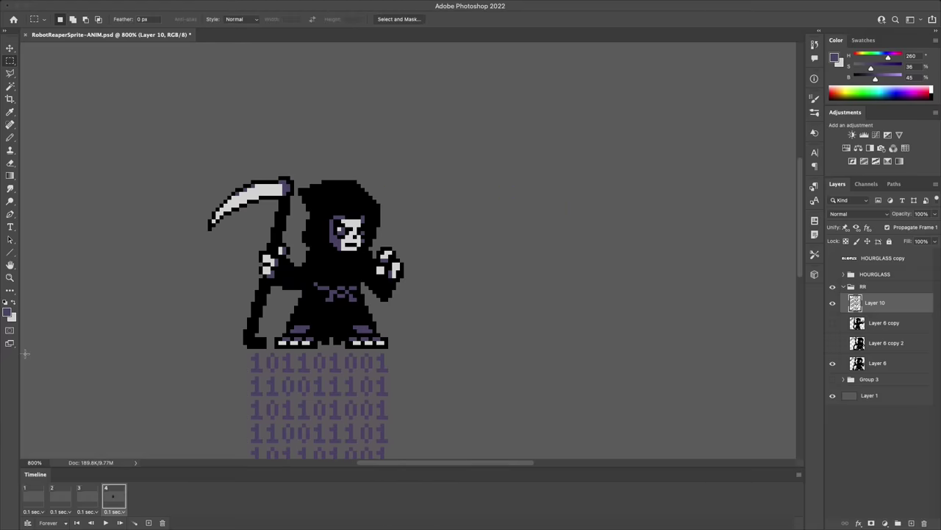
Fill a wide rectangle below the reaper's feet with the robe's black on a new layer, covering the digits
{"action": "mouse_move", "coordinate": [23, 349]}
{"action": "left_mouse_down"}
{"action": "mouse_move", "coordinate": [666, 435]}
{"action": "mouse_move", "coordinate": [678, 457]}
{"action": "left_mouse_up"}
{"action": "key", "text": "i"}
{"action": "left_click", "coordinate": [347, 272]}
{"action": "key", "text": "x"}
{"action": "key", "text": "super+alt+shift+n"}
{"action": "key", "text": "ctrl+BackSpace"}
{"action": "key", "text": "m"}
Hide Layer 6 and add animation frames in which the Layer 10 digits start rising above the black rectangle
{"action": "left_click", "coordinate": [833, 382]}
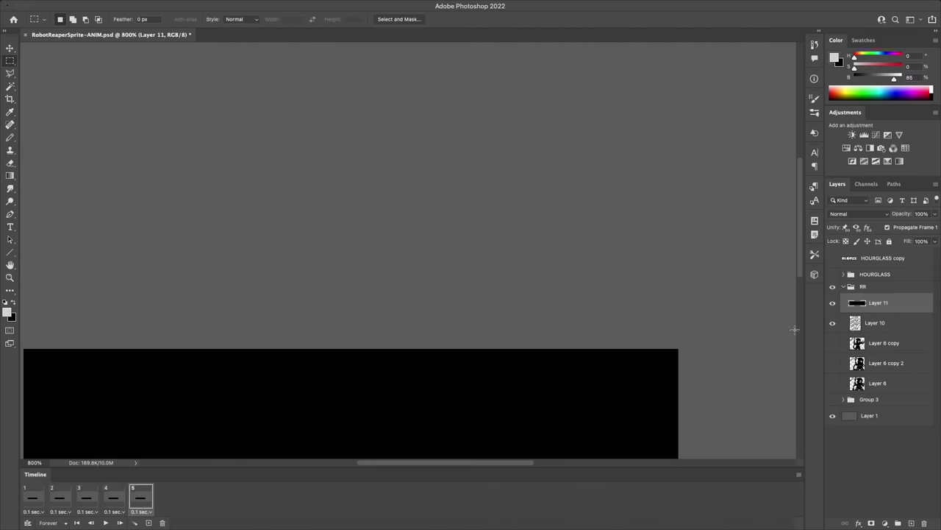
{"action": "left_click", "coordinate": [867, 323]}
{"action": "key", "text": "v"}
{"action": "left_click", "coordinate": [149, 522]}
{"action": "key", "text": "Up"}
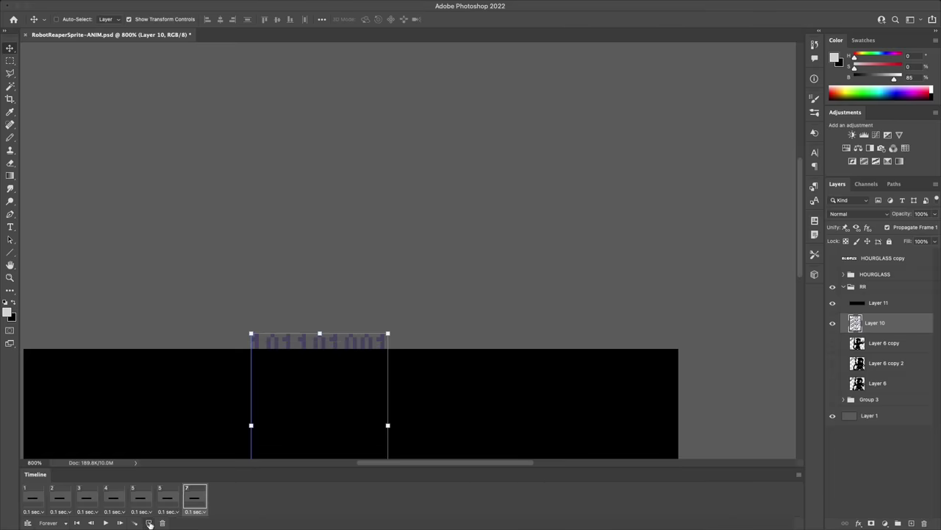
{"action": "key", "text": "Up"}
{"action": "key", "text": "Up"}
{"action": "key", "text": "Up"}
{"action": "key", "text": "Up"}
{"action": "key", "text": "Up"}
{"action": "key", "text": "Up"}
Add animation frames 8 to 10, raising the Layer 10 digits another 8 pixels in frames 8 and 9
{"action": "left_click", "coordinate": [149, 522]}
{"action": "key", "text": "shift+Up"}
{"action": "key", "text": "Down"}
{"action": "key", "text": "Down"}
{"action": "left_click", "coordinate": [148, 522]}
{"action": "key", "text": "shift+Up"}
{"action": "key", "text": "Down"}
{"action": "key", "text": "Down"}
{"action": "left_click", "coordinate": [149, 522]}
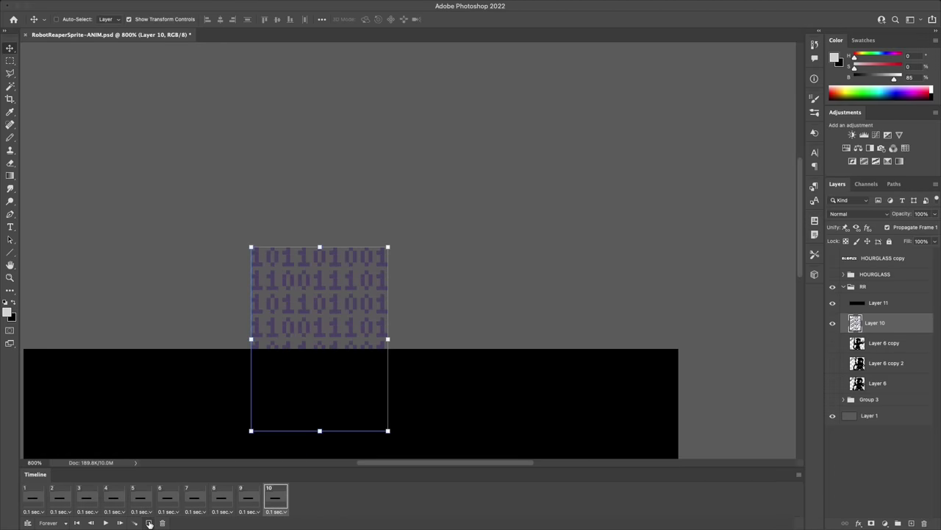
Keep raising the digits while adding frames 11 and 12 until the whole block clears the black rectangle
{"action": "key", "text": "Up"}
{"action": "key", "text": "Up"}
{"action": "key", "text": "Up"}
{"action": "key", "text": "Up"}
{"action": "key", "text": "Up"}
{"action": "key", "text": "Up"}
{"action": "key", "text": "Up"}
{"action": "key", "text": "Up"}
{"action": "key", "text": "Up"}
{"action": "key", "text": "Up"}
{"action": "key", "text": "Up"}
{"action": "key", "text": "Up"}
{"action": "left_click", "coordinate": [148, 522]}
{"action": "key", "text": "Up"}
{"action": "key", "text": "Up"}
{"action": "key", "text": "Up"}
{"action": "key", "text": "Up"}
{"action": "left_click", "coordinate": [148, 522]}
{"action": "key", "text": "m"}
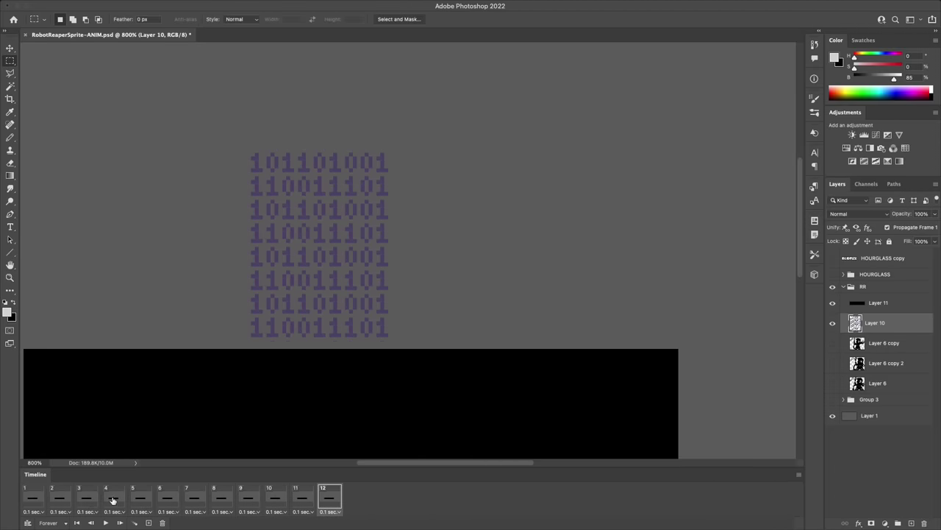
Delete the first three animation frames and set the animation to play once
{"action": "left_click", "coordinate": [86, 499]}
{"action": "left_click", "coordinate": [33, 499], "text": "shift"}
{"action": "left_click", "coordinate": [163, 522]}
{"action": "left_click", "coordinate": [64, 522]}
{"action": "left_click", "coordinate": [49, 476]}
{"action": "left_click", "coordinate": [249, 498]}
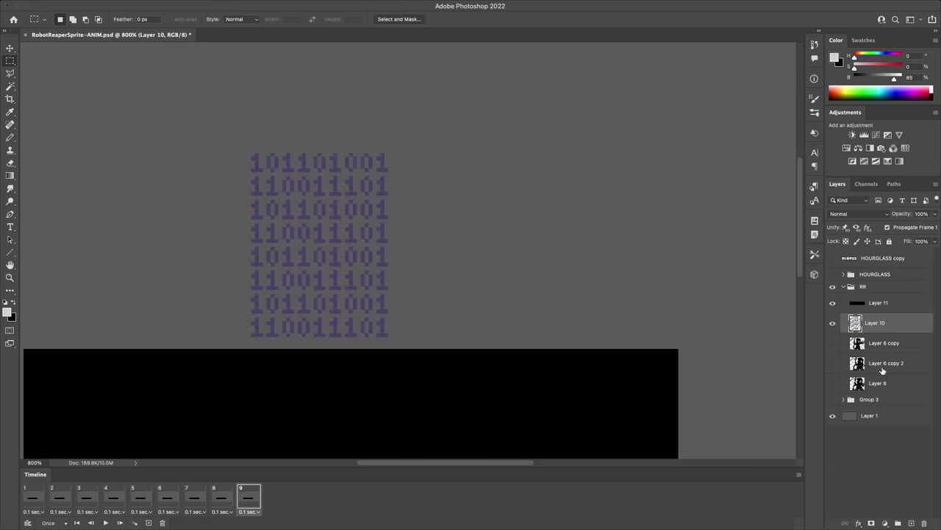
Duplicate Layer 6, show the copied reaper and place it above the black rectangle's layer
{"action": "left_click", "coordinate": [880, 376]}
{"action": "key", "text": "ctrl+j"}
{"action": "left_click", "coordinate": [833, 383]}
{"action": "left_click_drag", "start_coordinate": [875, 383], "coordinate": [862, 306]}
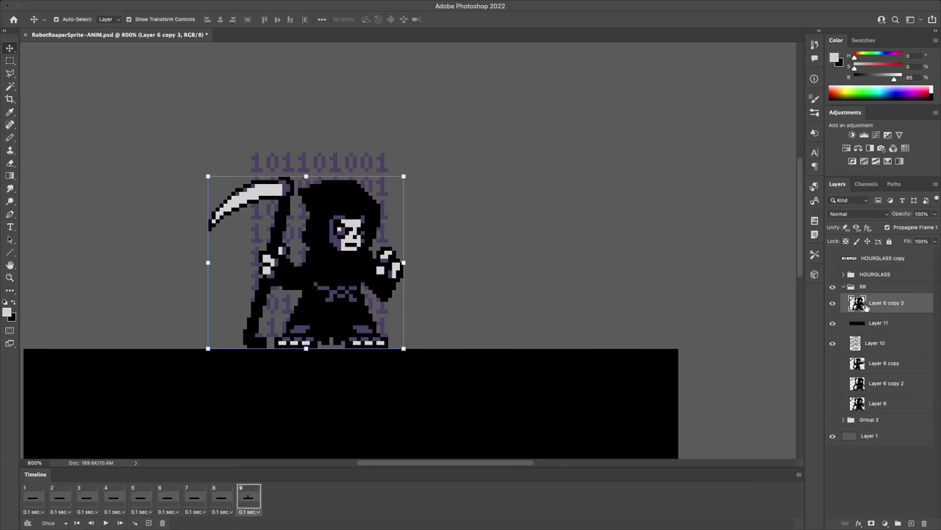
Turn the copied reaper into a solid silhouette filled with the purple sampled from the digits
{"action": "key", "text": "i"}
{"action": "left_click", "coordinate": [350, 162]}
{"action": "key", "text": "alt+BackSpace"}
{"action": "key", "text": "x"}
{"action": "key", "text": "super+d"}
{"action": "key", "text": "m"}
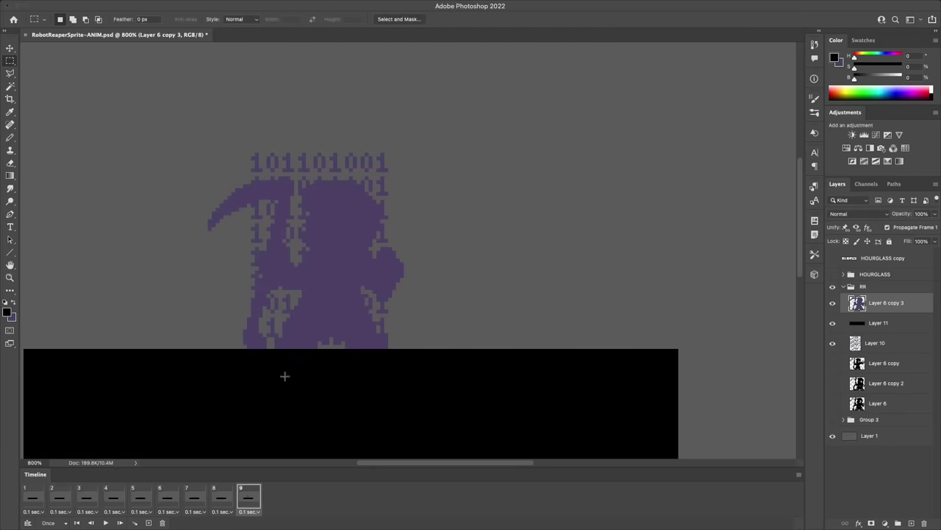
Duplicate the purple silhouette layer and hide the original silhouette, Layer 6 copy 3
{"action": "key", "text": "super+j"}
{"action": "left_click", "coordinate": [833, 302]}
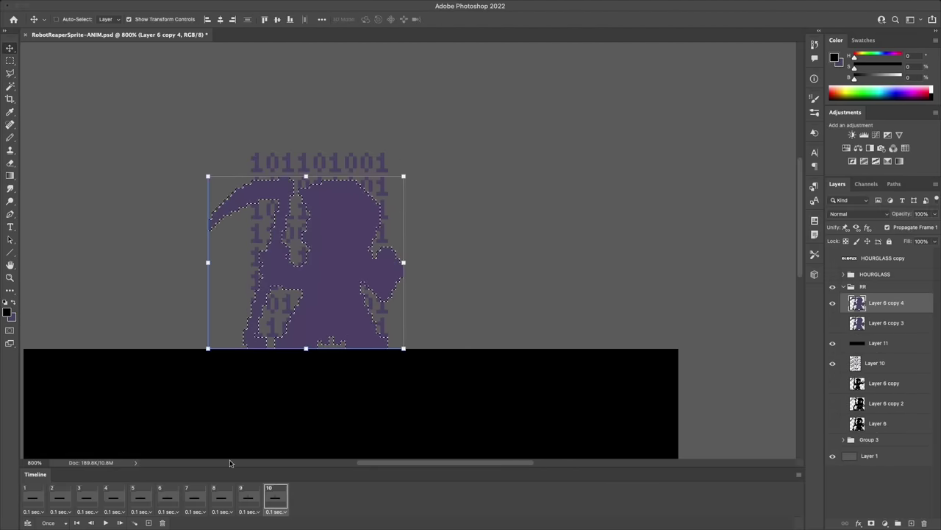
{"action": "left_click", "coordinate": [832, 303]}
{"action": "key", "text": "m"}
{"action": "key", "text": "super+d"}
Fill the Layer 6 copy 4 silhouette with the light grey sampled from the scythe blade
{"action": "left_click", "coordinate": [833, 403]}
{"action": "key", "text": "i"}
{"action": "left_click", "coordinate": [237, 201]}
{"action": "left_click", "coordinate": [833, 403]}
{"action": "left_click", "coordinate": [833, 302]}
{"action": "left_click", "coordinate": [855, 308], "text": "ctrl"}
{"action": "key", "text": "x"}
{"action": "key", "text": "ctrl+BackSpace"}
{"action": "key", "text": "m"}
Hide Layer 6 copy 4 in frame 11 and play the animation to review the reaper's appearance
{"action": "left_click", "coordinate": [833, 302]}
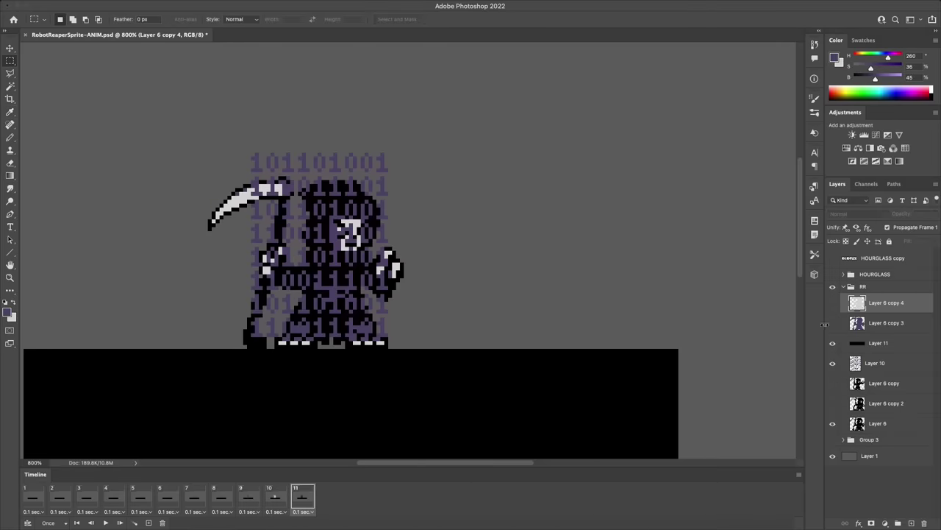
{"action": "key", "text": "space"}
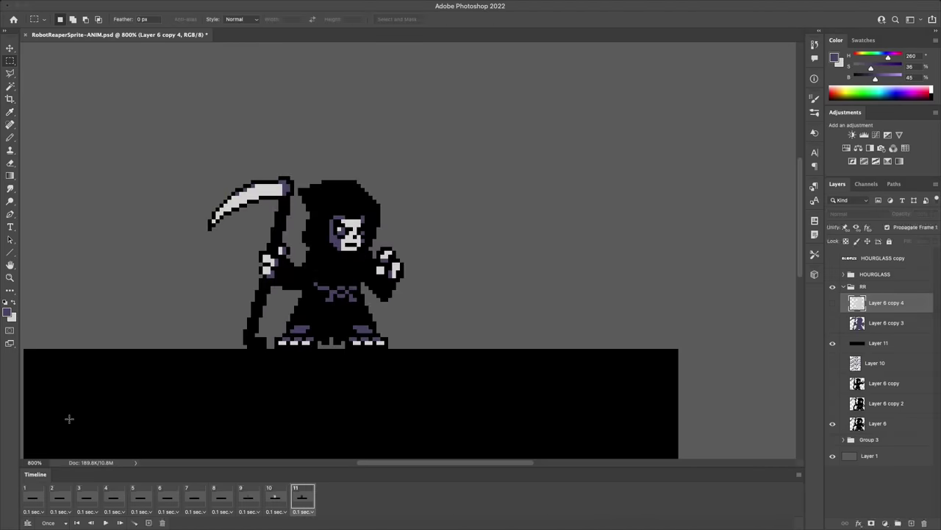
{"action": "key", "text": "space"}
{"action": "key", "text": "space"}
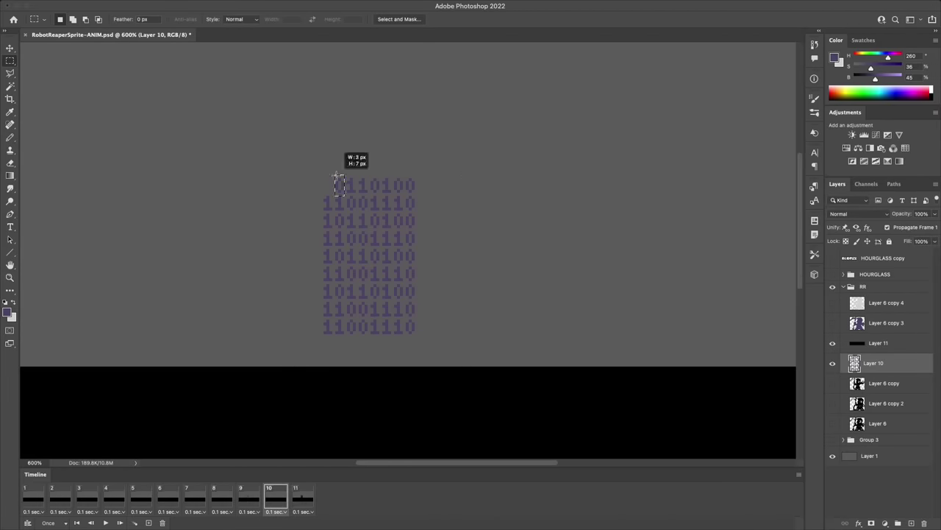
Rearrange the digits in the first row of Layer 10 to read 01100100
{"action": "left_click_drag", "start_coordinate": [336, 175], "coordinate": [335, 172]}
{"action": "mouse_move", "coordinate": [336, 176]}
{"action": "left_mouse_down"}
{"action": "mouse_move", "coordinate": [325, 176]}
{"action": "mouse_move", "coordinate": [380, 193]}
{"action": "left_mouse_up"}
{"action": "key", "text": "super+d"}
{"action": "mouse_move", "coordinate": [376, 185]}
{"action": "left_mouse_down"}
{"action": "mouse_move", "coordinate": [357, 199]}
{"action": "mouse_move", "coordinate": [371, 199]}
{"action": "mouse_move", "coordinate": [367, 212]}
{"action": "left_mouse_up"}
{"action": "key", "text": "super+d"}
Rearrange the digits in the second row of Layer 10 to read 01100101
{"action": "left_click_drag", "start_coordinate": [364, 203], "coordinate": [416, 210]}
{"action": "key", "text": "super+d"}
{"action": "key", "text": "BackSpace"}
{"action": "left_click_drag", "start_coordinate": [334, 195], "coordinate": [344, 210]}
{"action": "left_click_drag", "start_coordinate": [340, 203], "coordinate": [411, 203]}
{"action": "key", "text": "super+d"}
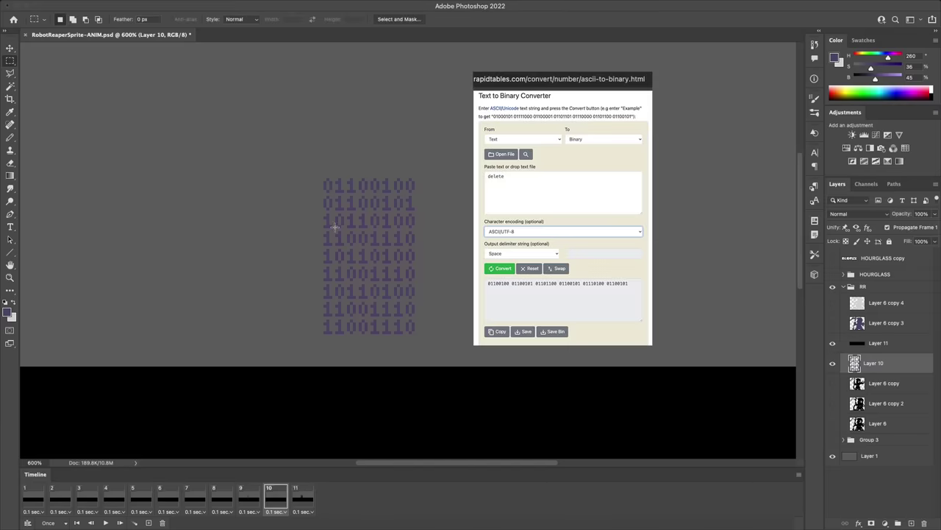
Rearrange the digits in the third row of Layer 10 to read 01101100
{"action": "mouse_move", "coordinate": [357, 229]}
{"action": "left_mouse_down"}
{"action": "mouse_move", "coordinate": [357, 211]}
{"action": "mouse_move", "coordinate": [357, 228]}
{"action": "left_mouse_up"}
{"action": "left_click_drag", "start_coordinate": [340, 220], "coordinate": [375, 221]}
{"action": "key", "text": "super+d"}
Erase the surplus seventh to ninth rows of digits on Layer 10 and clear the fourth and sixth rows
{"action": "left_click_drag", "start_coordinate": [317, 284], "coordinate": [437, 341]}
{"action": "key", "text": "BackSpace"}
{"action": "key", "text": "super+d"}
{"action": "left_click_drag", "start_coordinate": [319, 229], "coordinate": [425, 246]}
{"action": "key", "text": "BackSpace"}
{"action": "left_click_drag", "start_coordinate": [424, 264], "coordinate": [339, 280]}
Duplicate the second row of digits, 01100101, into the fourth and sixth rows of Layer 10
{"action": "left_click_drag", "start_coordinate": [319, 196], "coordinate": [428, 211]}
{"action": "key", "text": "super+alt+shift+Down"}
{"action": "key", "text": "super+Down"}
{"action": "key", "text": "super+Down"}
{"action": "key", "text": "super+alt+shift+Down"}
{"action": "key", "text": "super+Down"}
{"action": "key", "text": "super+Down"}
{"action": "key", "text": "super+d"}
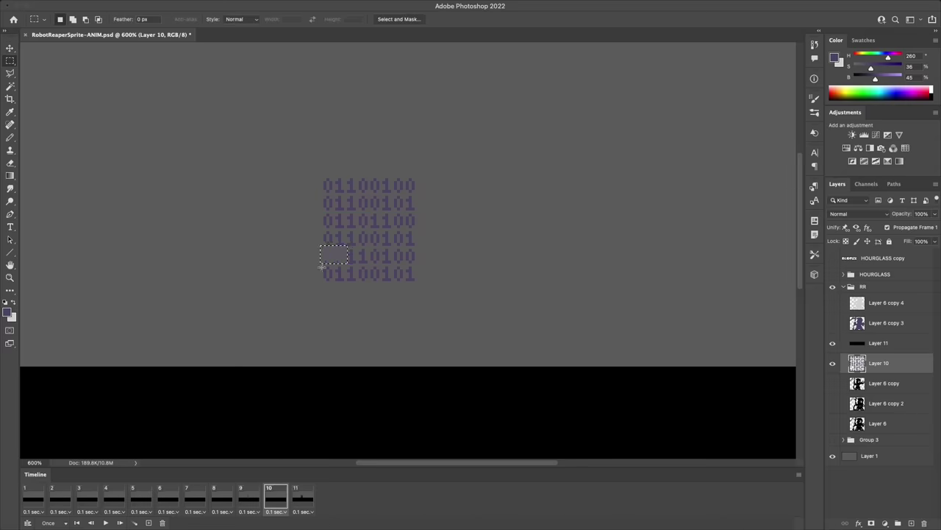
Copy the first two digits of the sixth row up to the start of the fifth row so it reads 01110100
{"action": "left_click_drag", "start_coordinate": [320, 265], "coordinate": [345, 282]}
{"action": "key", "text": "ctrl+alt+Up"}
{"action": "key", "text": "ctrl+d"}
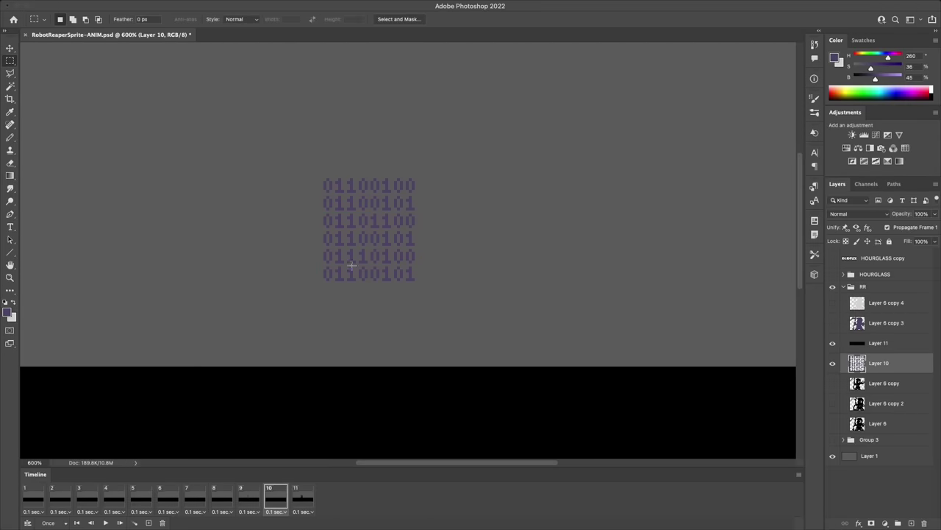